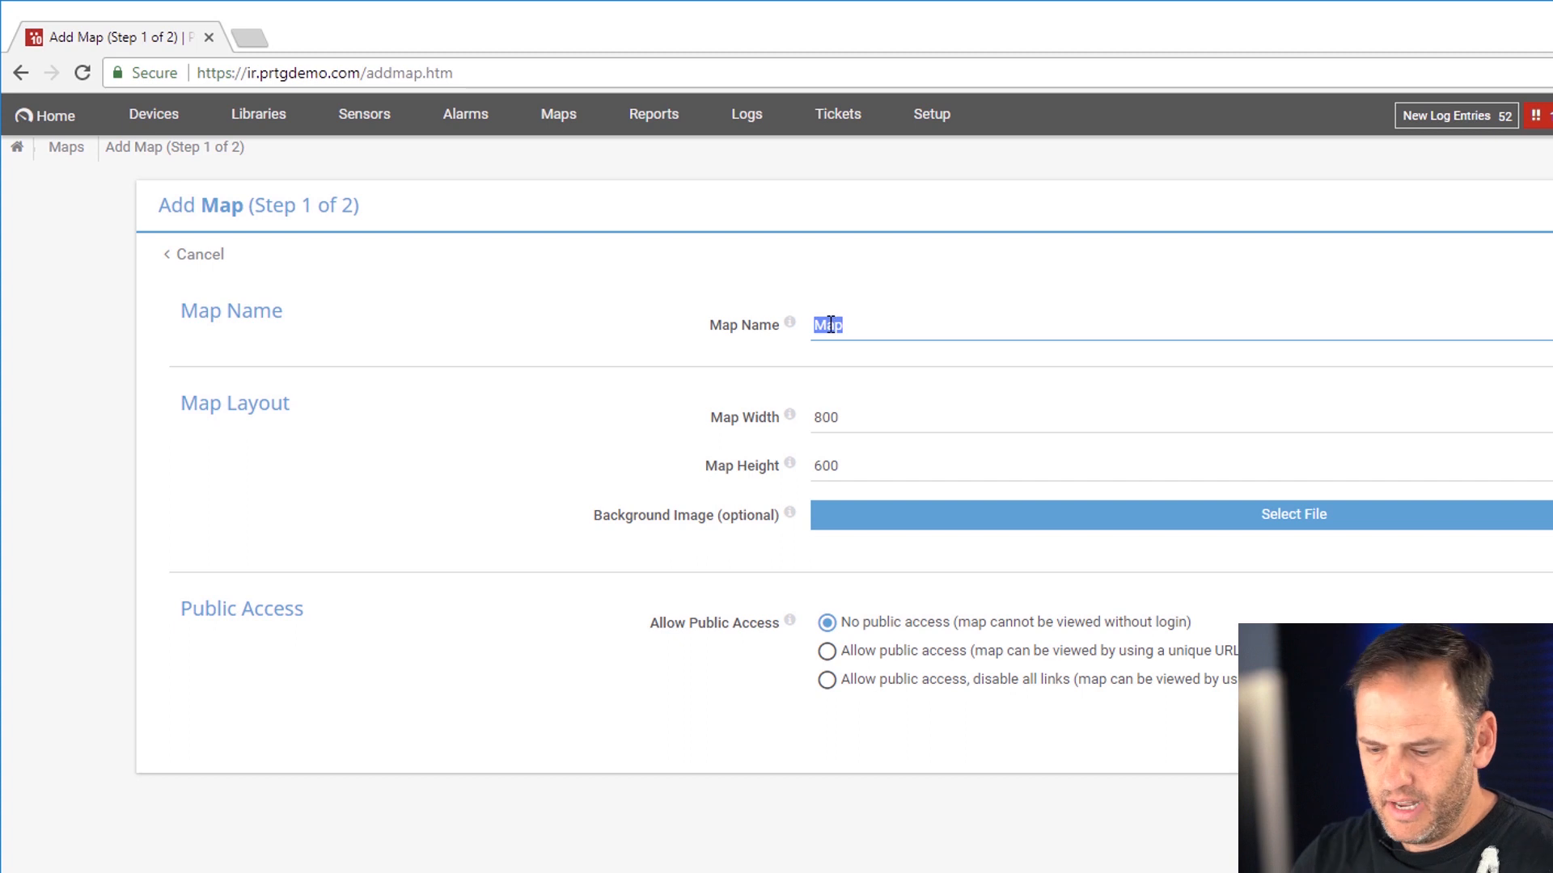
Step: Name the new map Network Diagram and set its width to 1024 and its height to 768
{"action": "type", "text": "Network "}
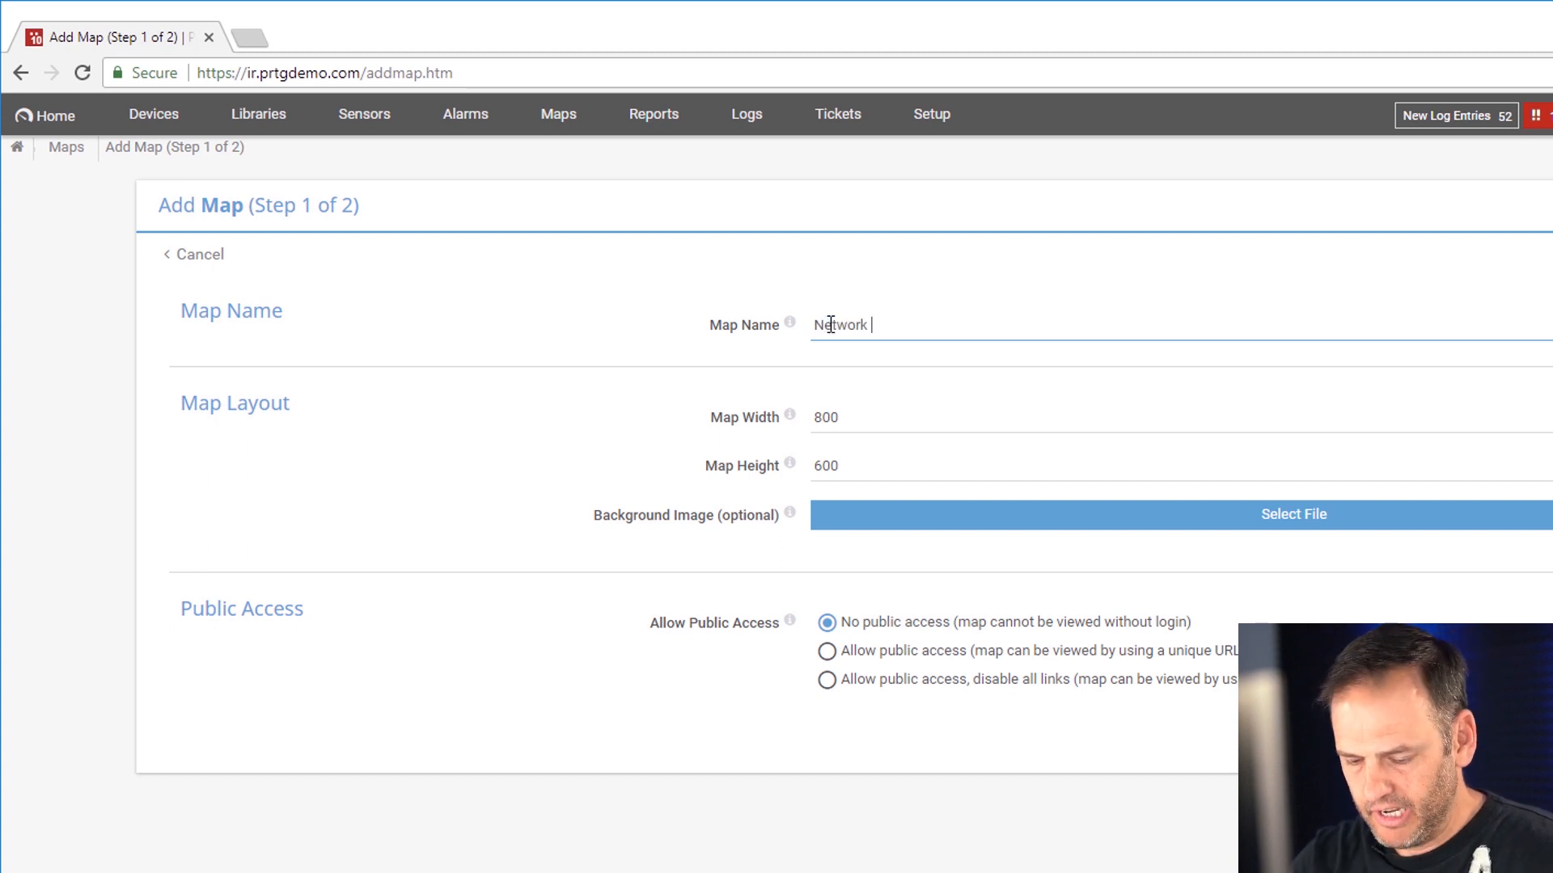
{"action": "type", "text": "Diagram"}
{"action": "left_click", "coordinate": [833, 416]}
{"action": "double_click", "coordinate": [833, 417]}
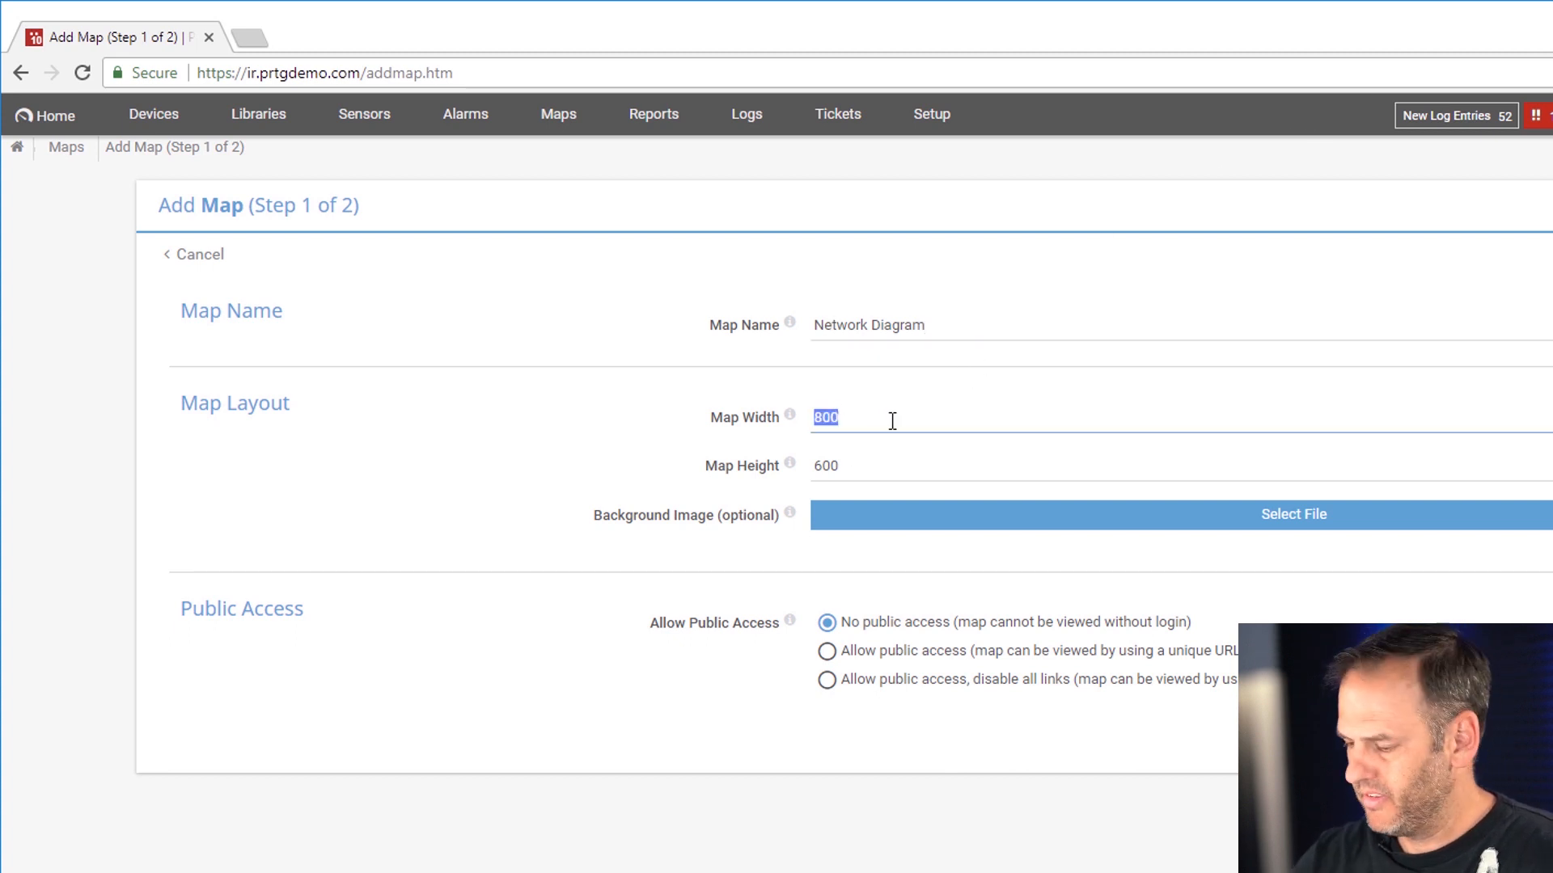
{"action": "type", "text": "1024"}
{"action": "left_click", "coordinate": [827, 467]}
{"action": "double_click", "coordinate": [826, 467]}
{"action": "type", "text": "70"}
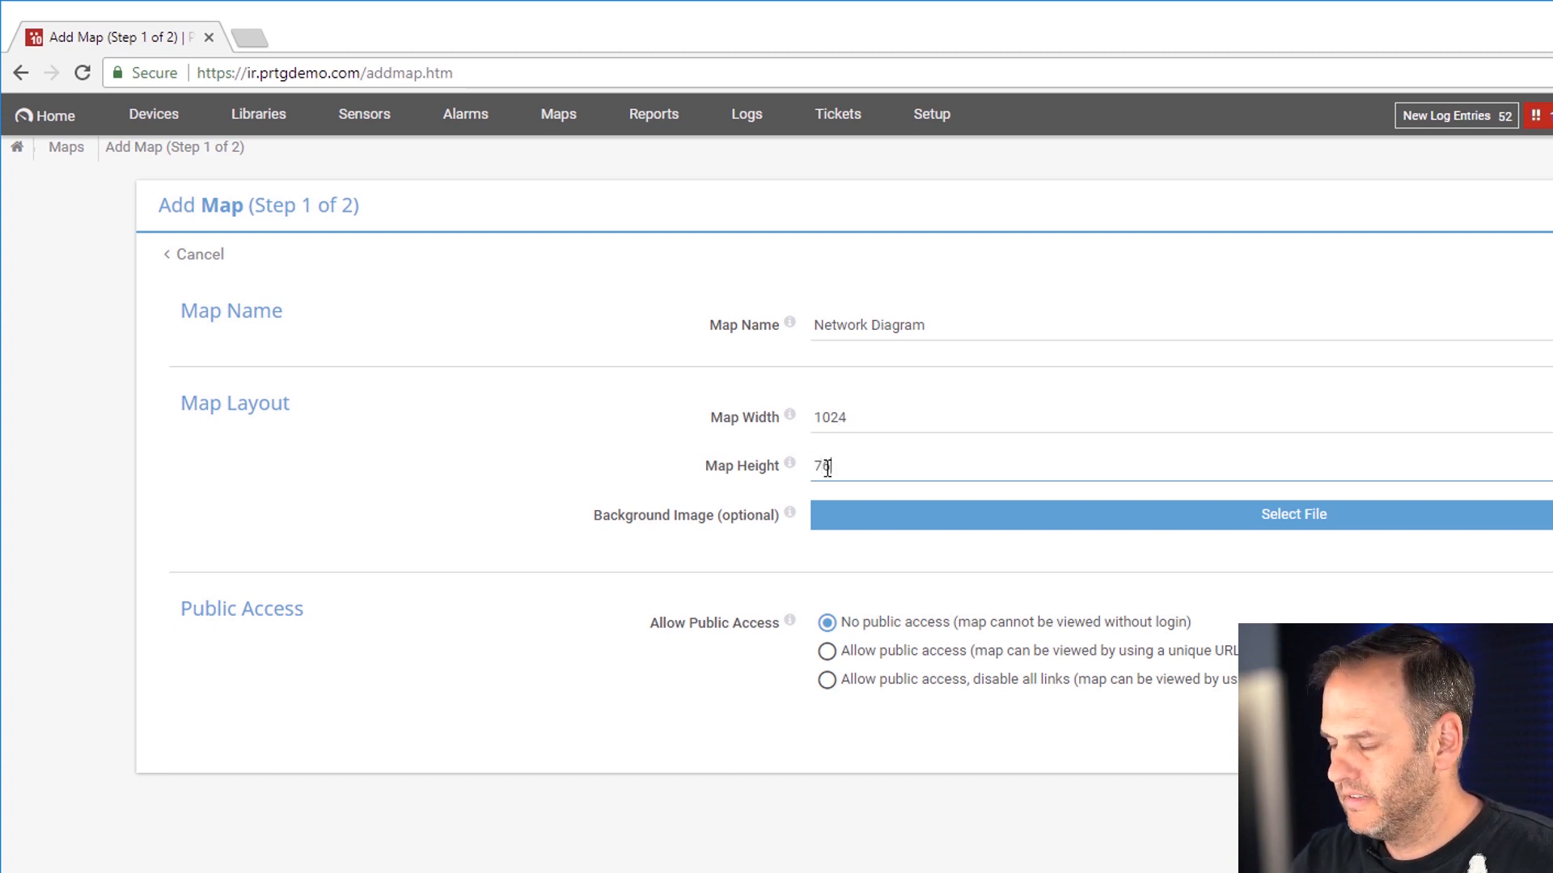
{"action": "type", "text": "8"}
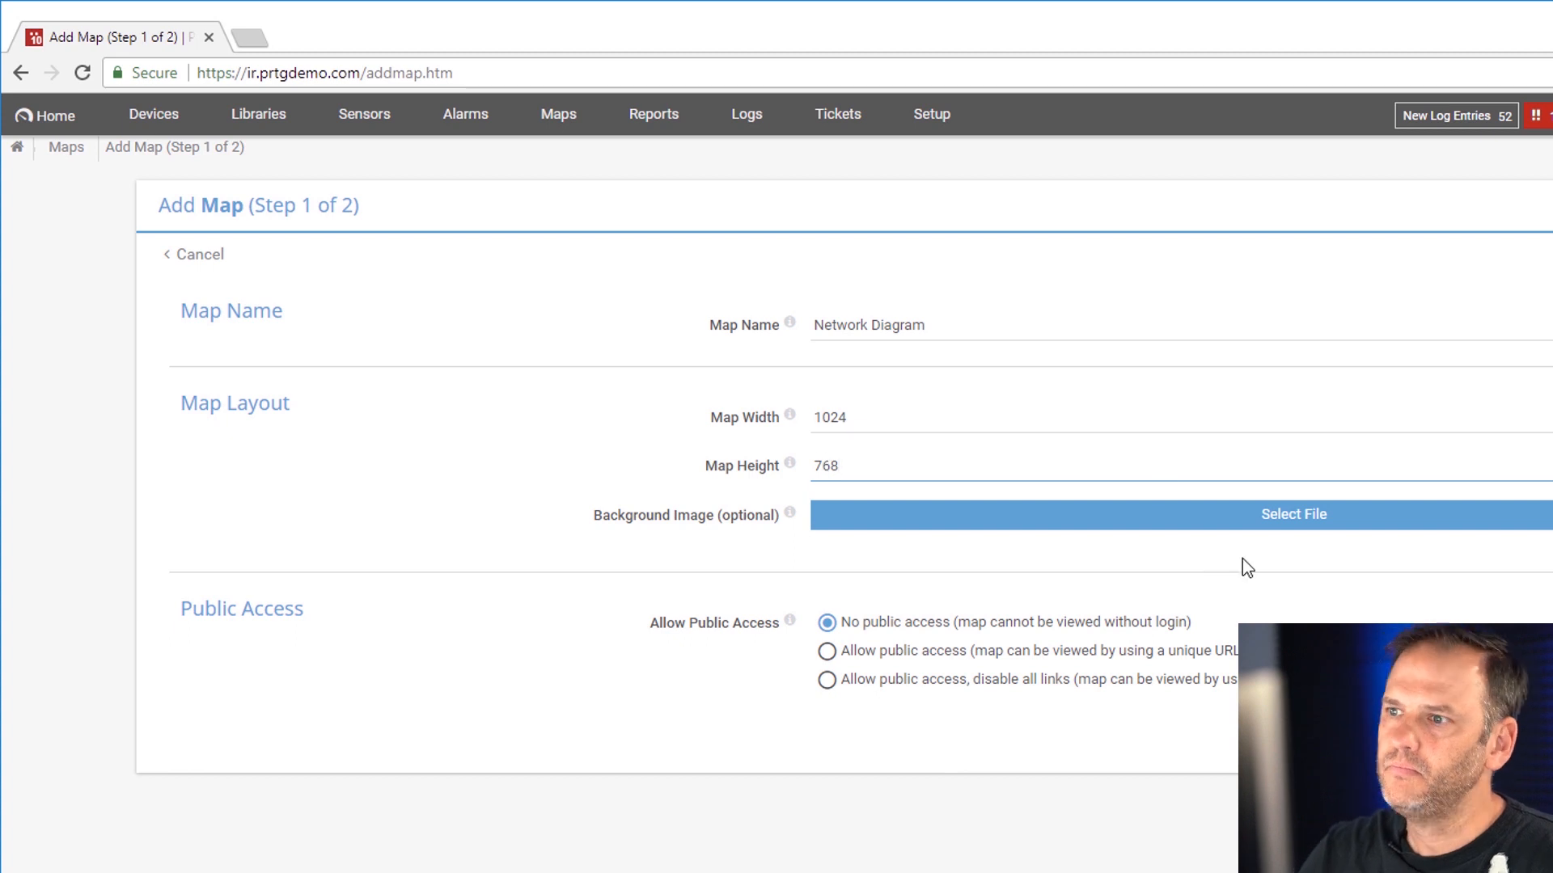
Step: Set prtg_500x300_rgb from the Documents folder as the map's background image
{"action": "left_click", "coordinate": [1327, 524]}
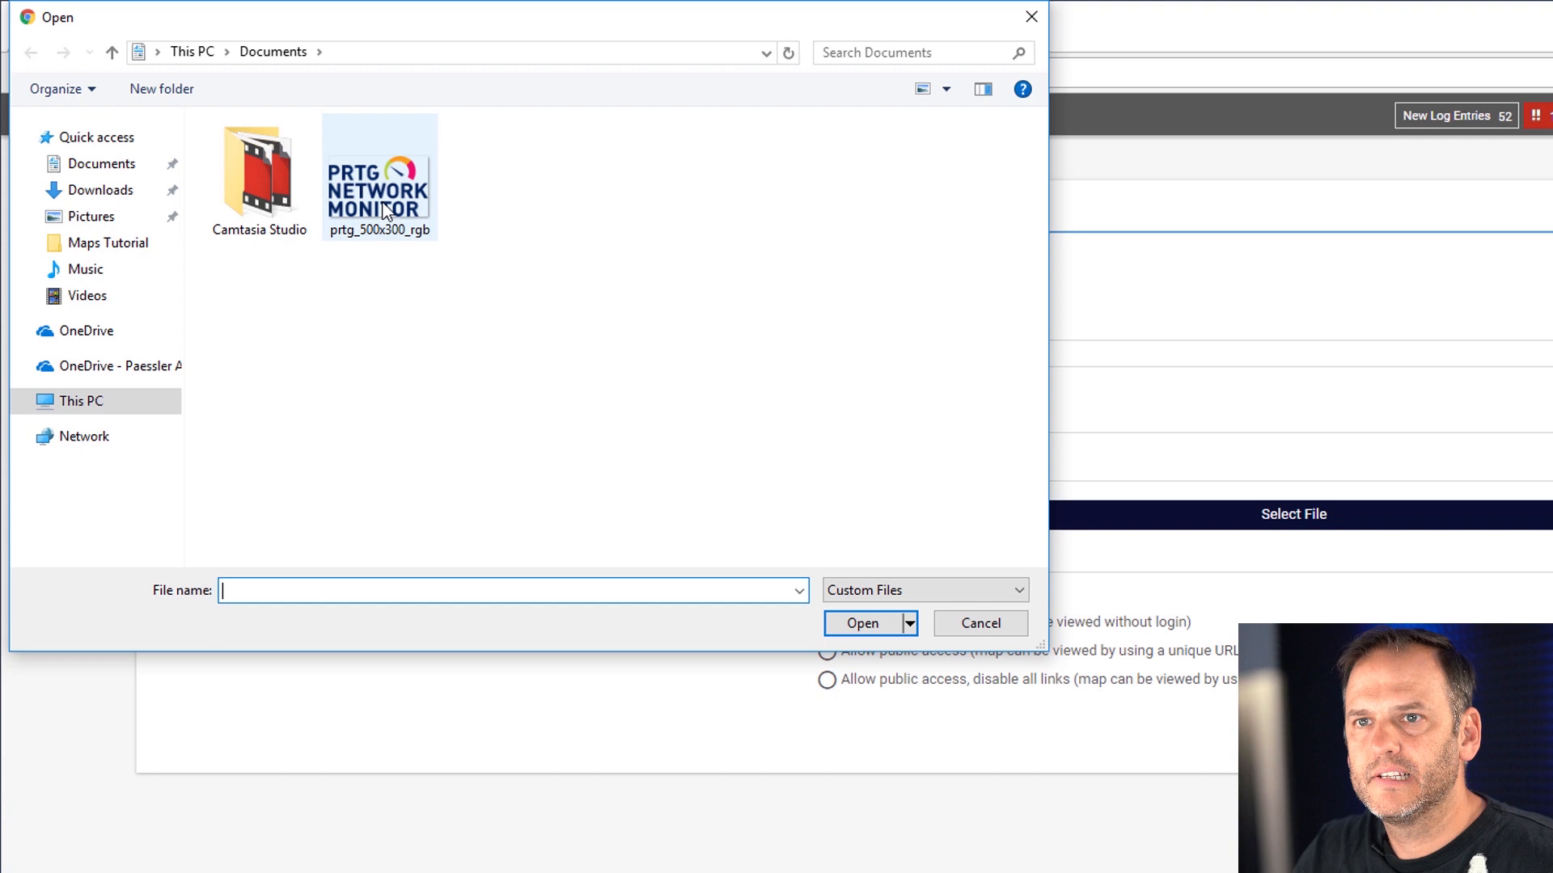
{"action": "left_click", "coordinate": [386, 212]}
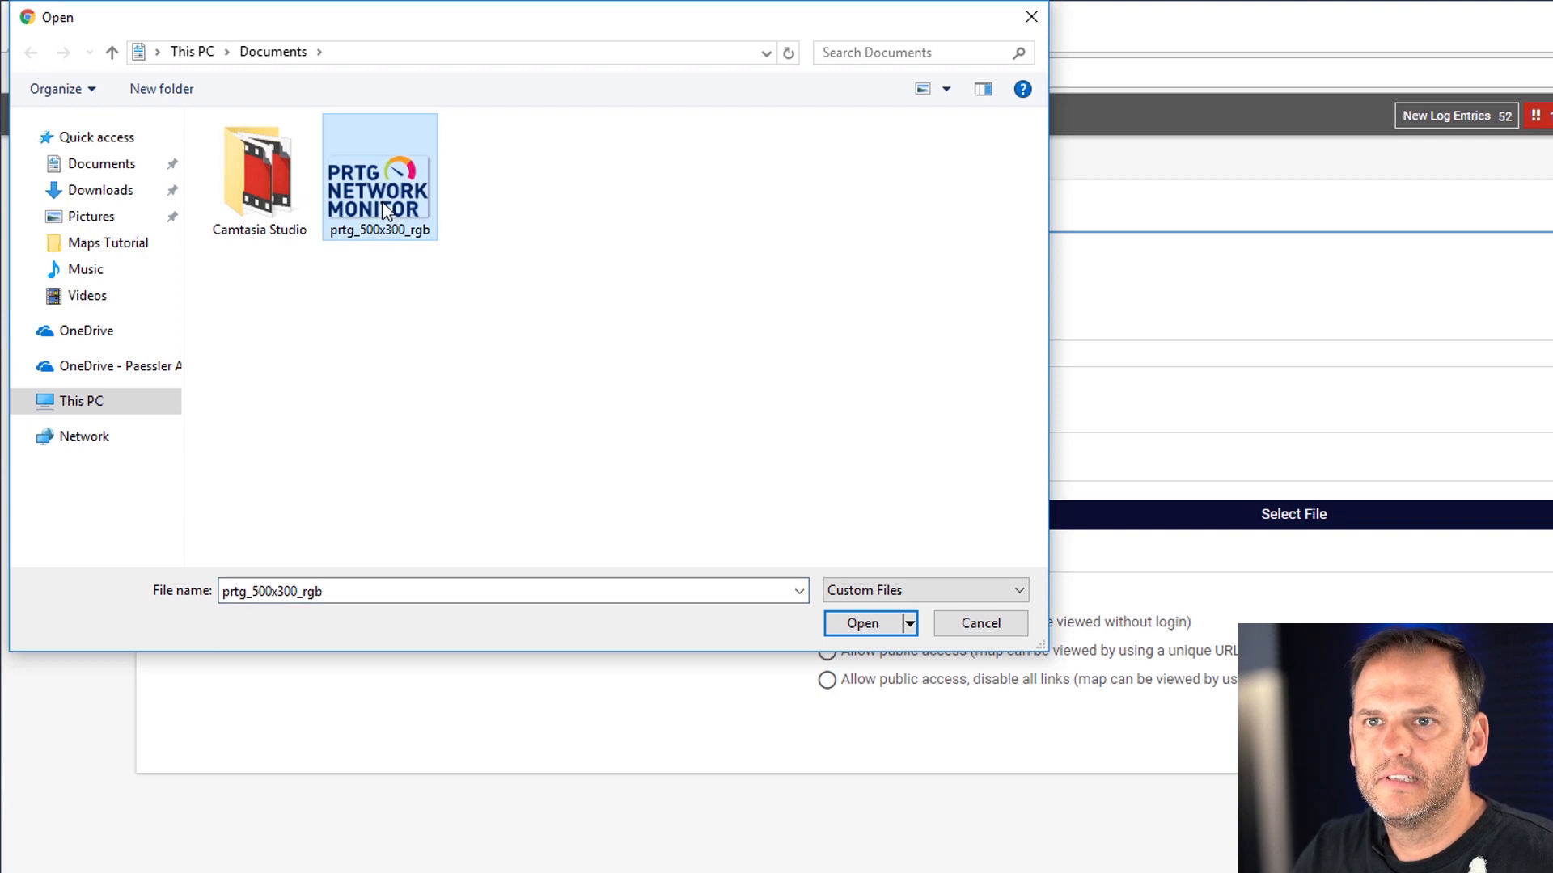
{"action": "left_click", "coordinate": [862, 624]}
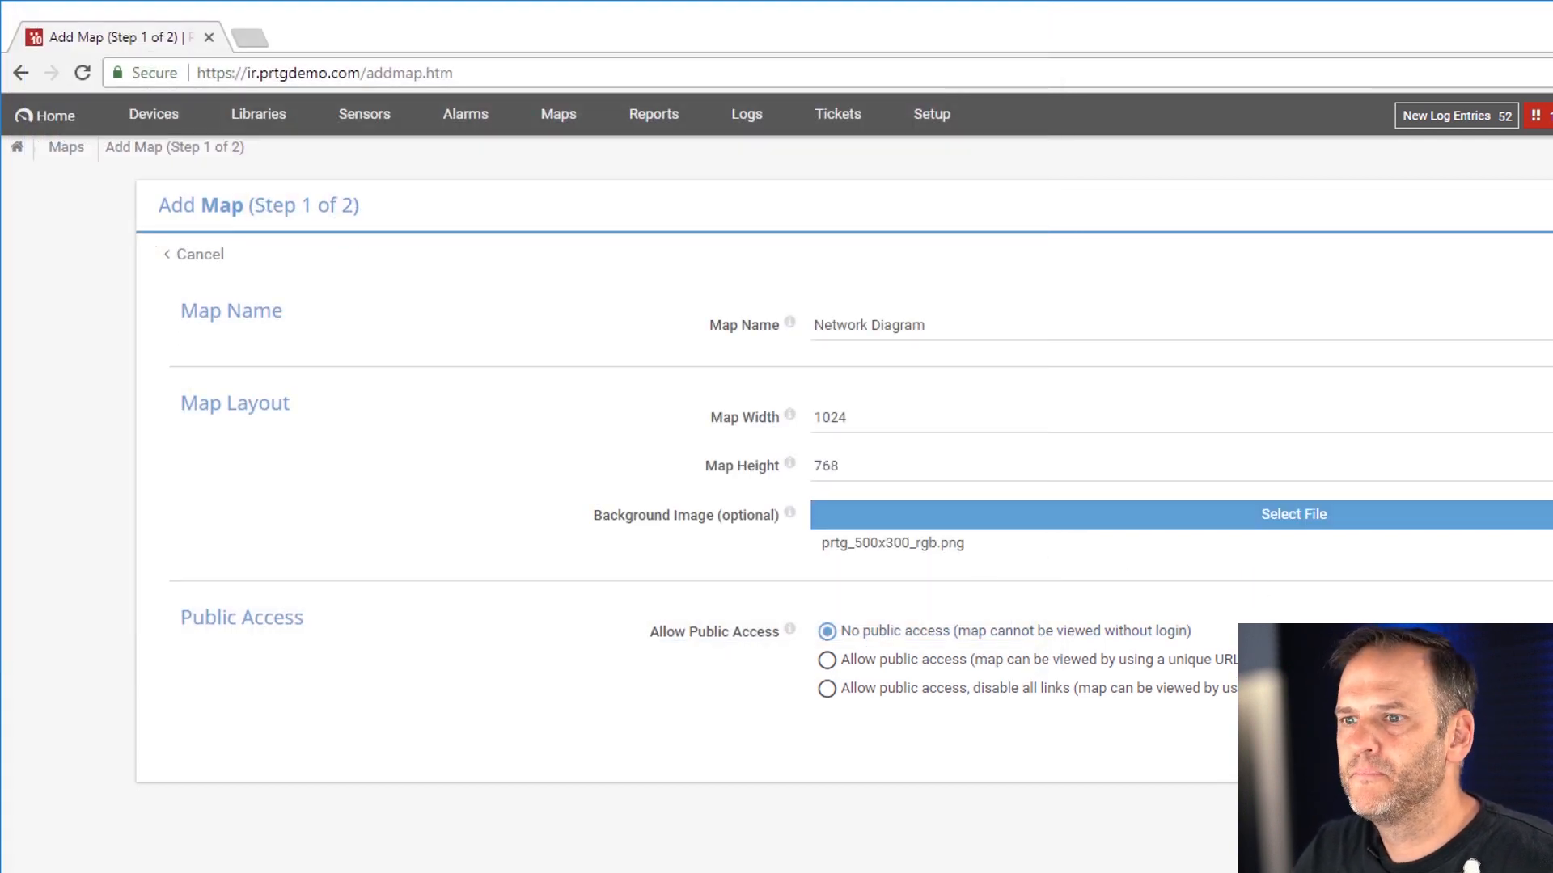
Step: Allow public access to the map by using a unique URL and create the map
{"action": "scroll", "coordinate": [520, 607], "scroll_direction": "down", "scroll_amount": 3}
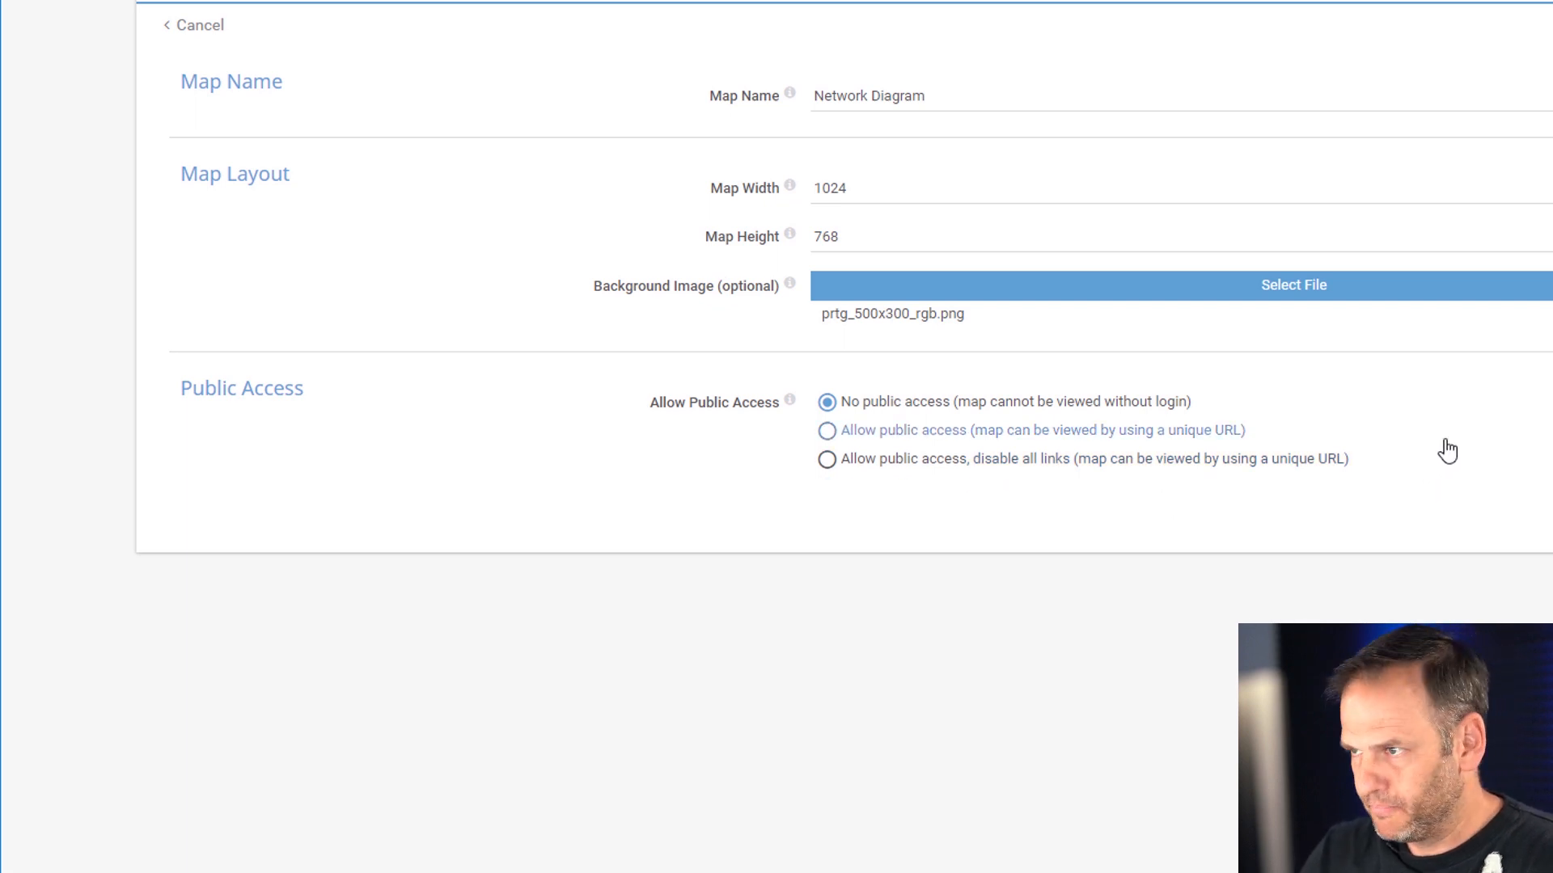
{"action": "left_click", "coordinate": [826, 431]}
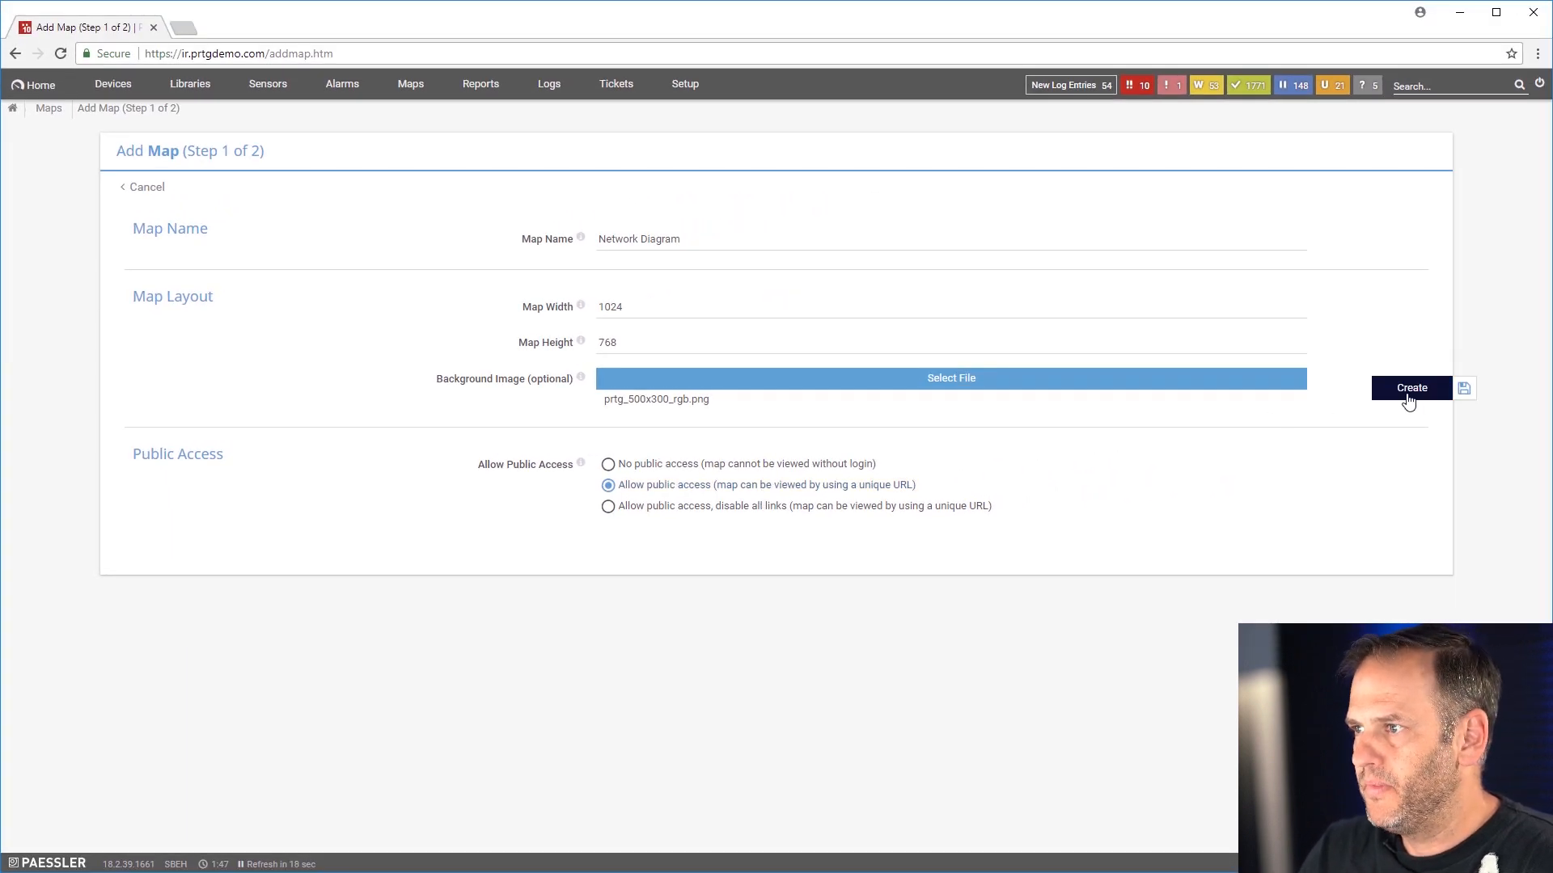
{"action": "left_click", "coordinate": [1411, 390]}
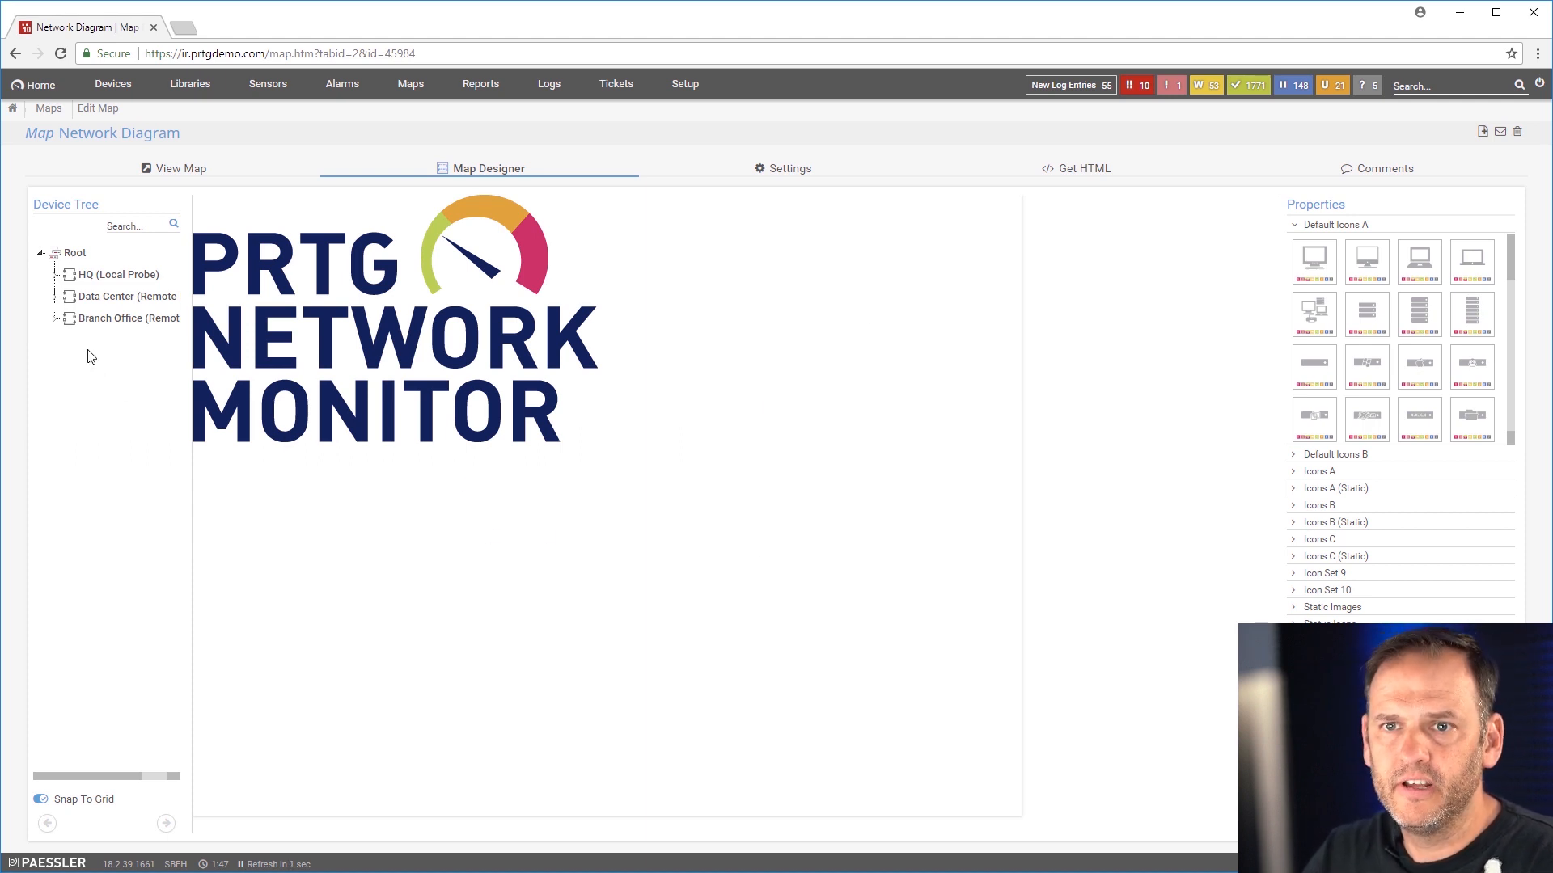
Step: Place the Data Center's Probe Device on the map below the logo, about 420 from the top and 90 from the left
{"action": "left_click", "coordinate": [55, 297]}
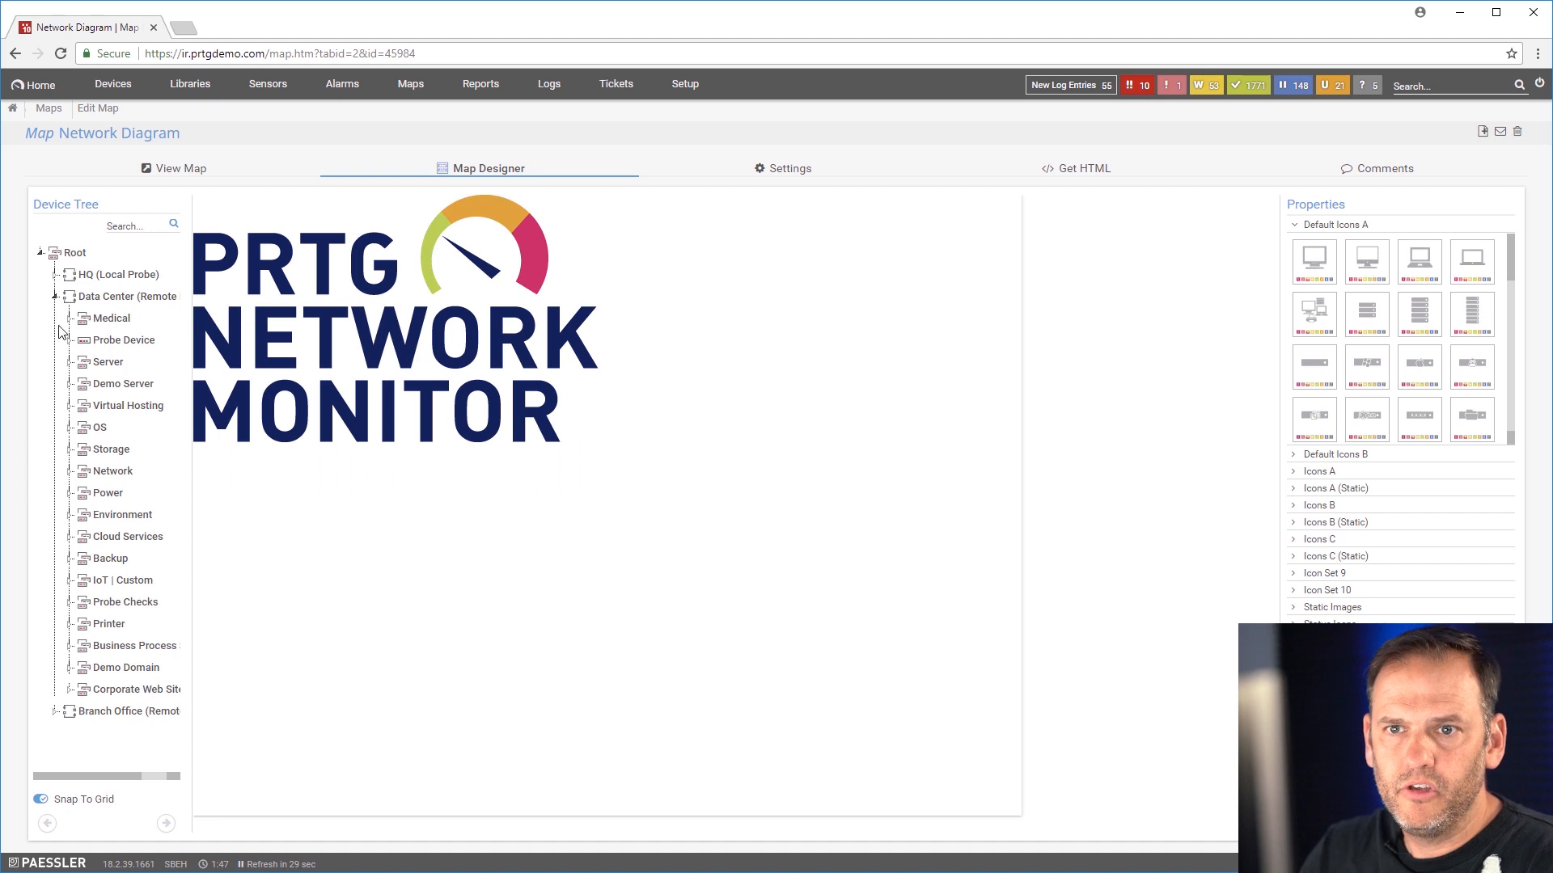
{"action": "left_click_drag", "start_coordinate": [112, 343], "coordinate": [343, 558]}
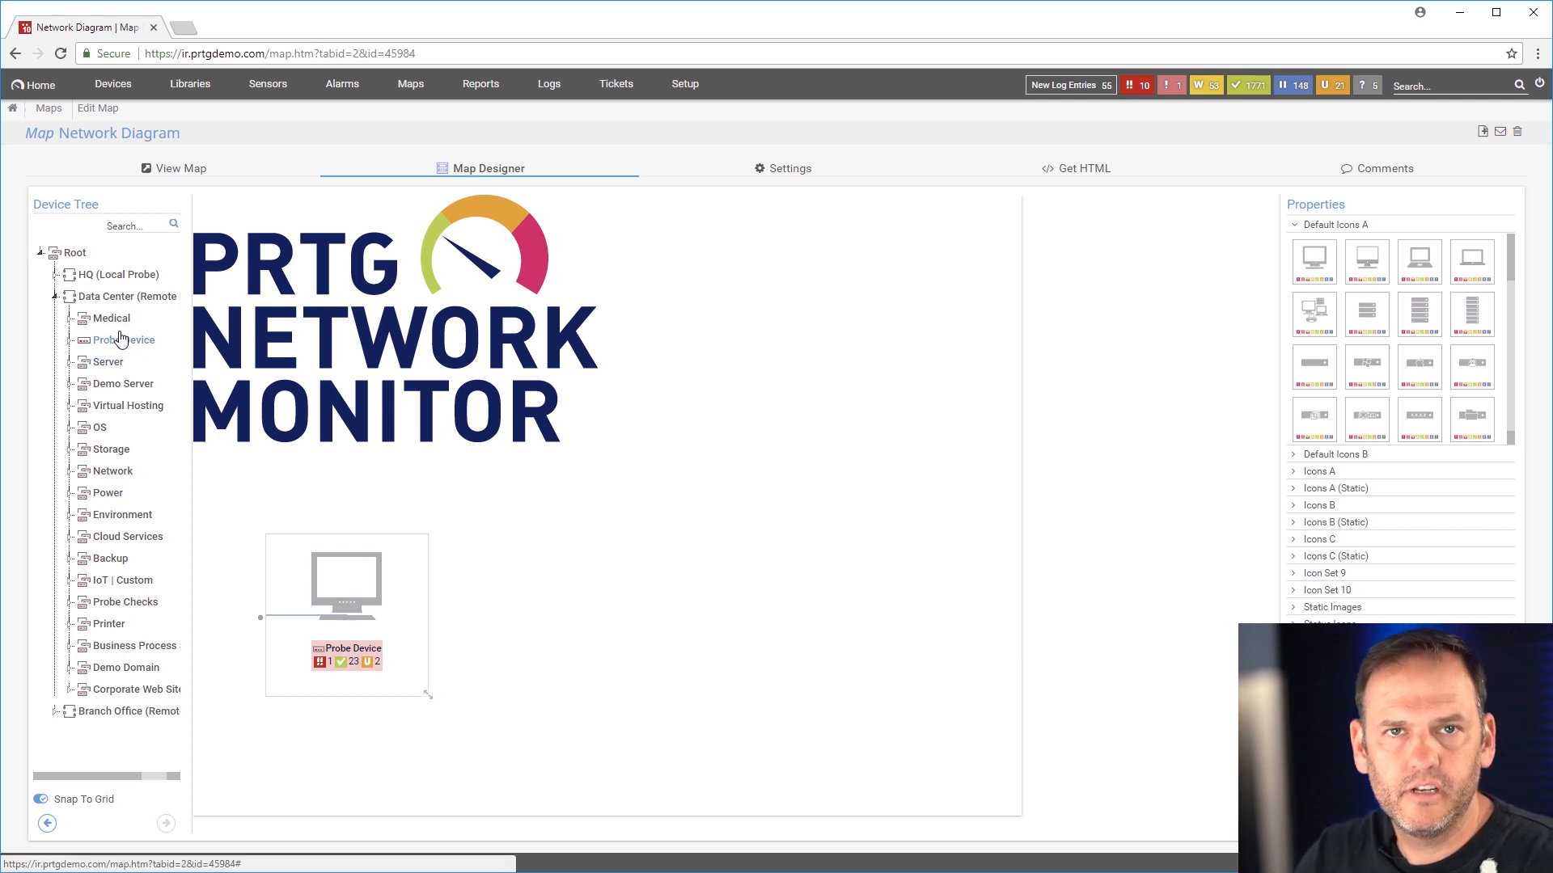
Step: Change the Probe Device's map icon to the laptop from Default Icons A
{"action": "mouse_move", "coordinate": [406, 593]}
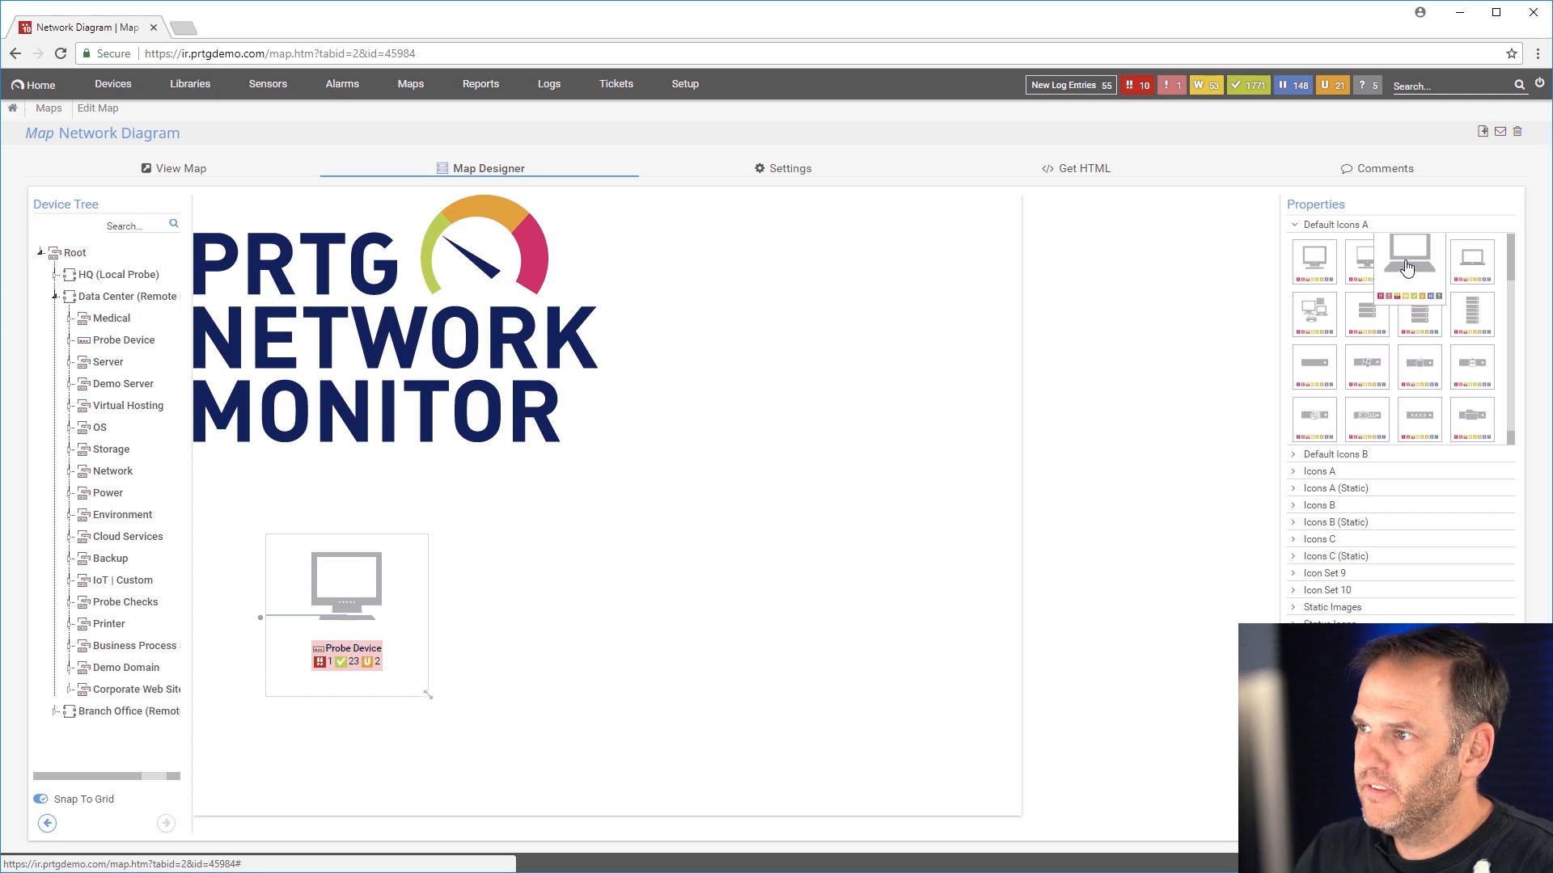
{"action": "left_click_drag", "start_coordinate": [1409, 267], "coordinate": [324, 584]}
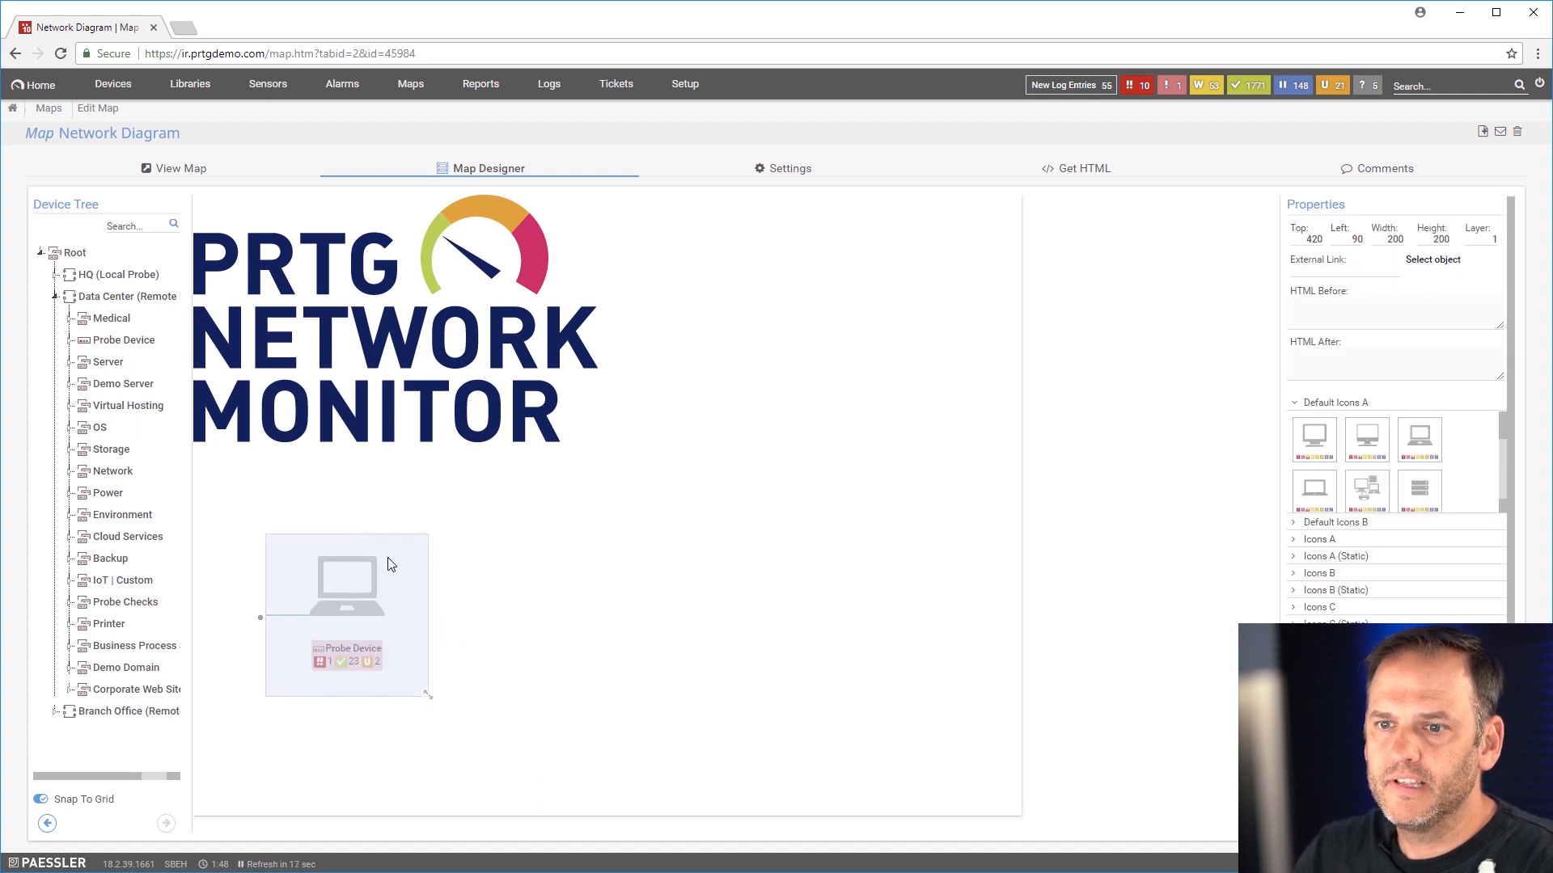
{"action": "left_click", "coordinate": [595, 606]}
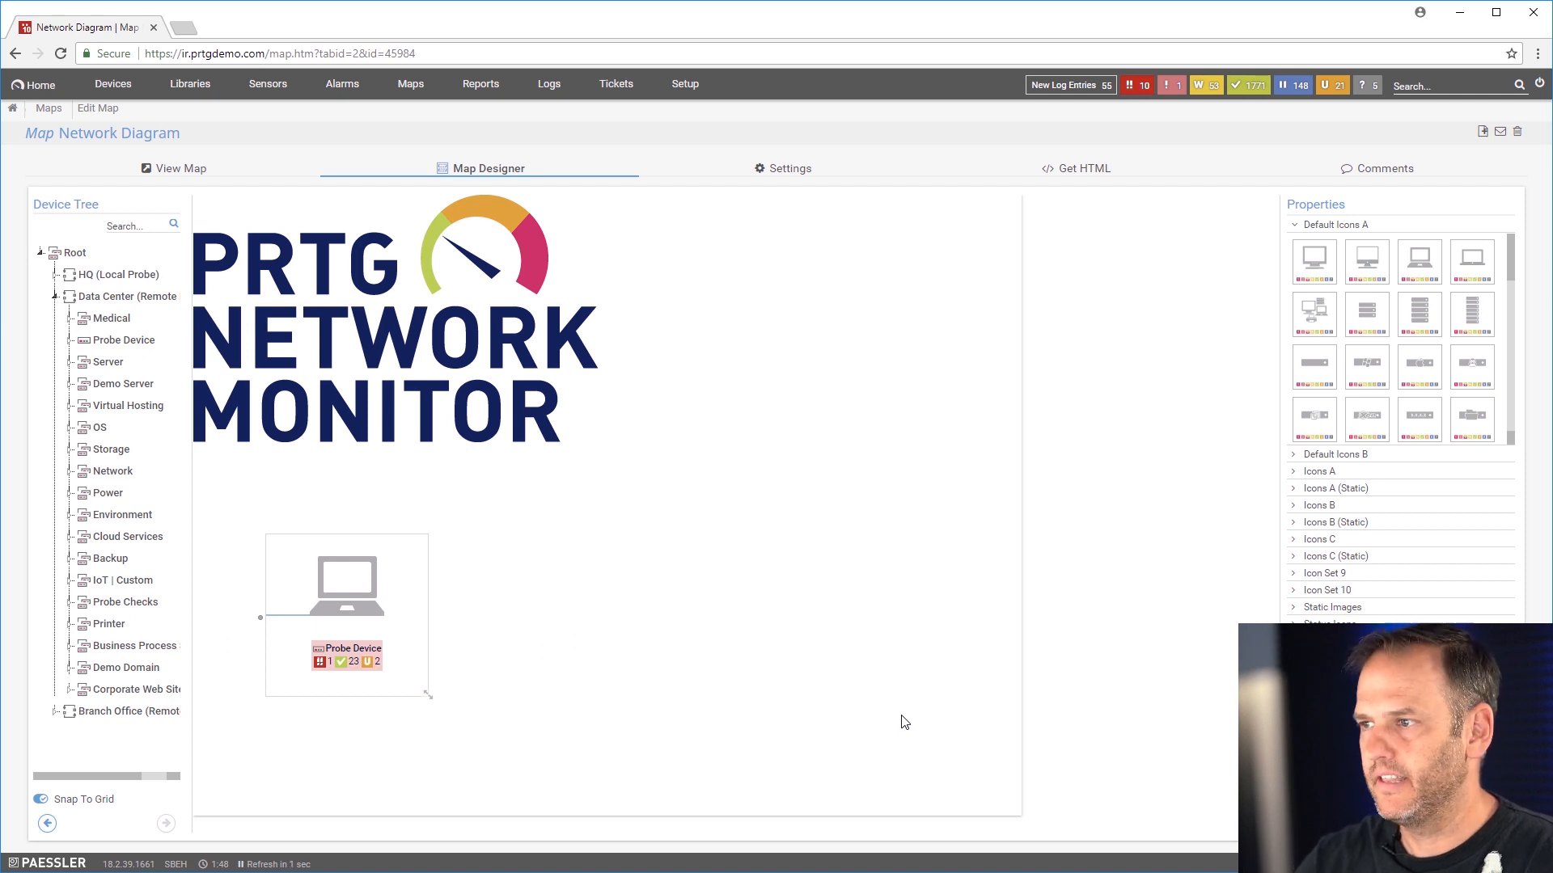
Step: Replace the Probe Device's map icon with the desktop computer from Icons A (Static)
{"action": "left_click", "coordinate": [1293, 490]}
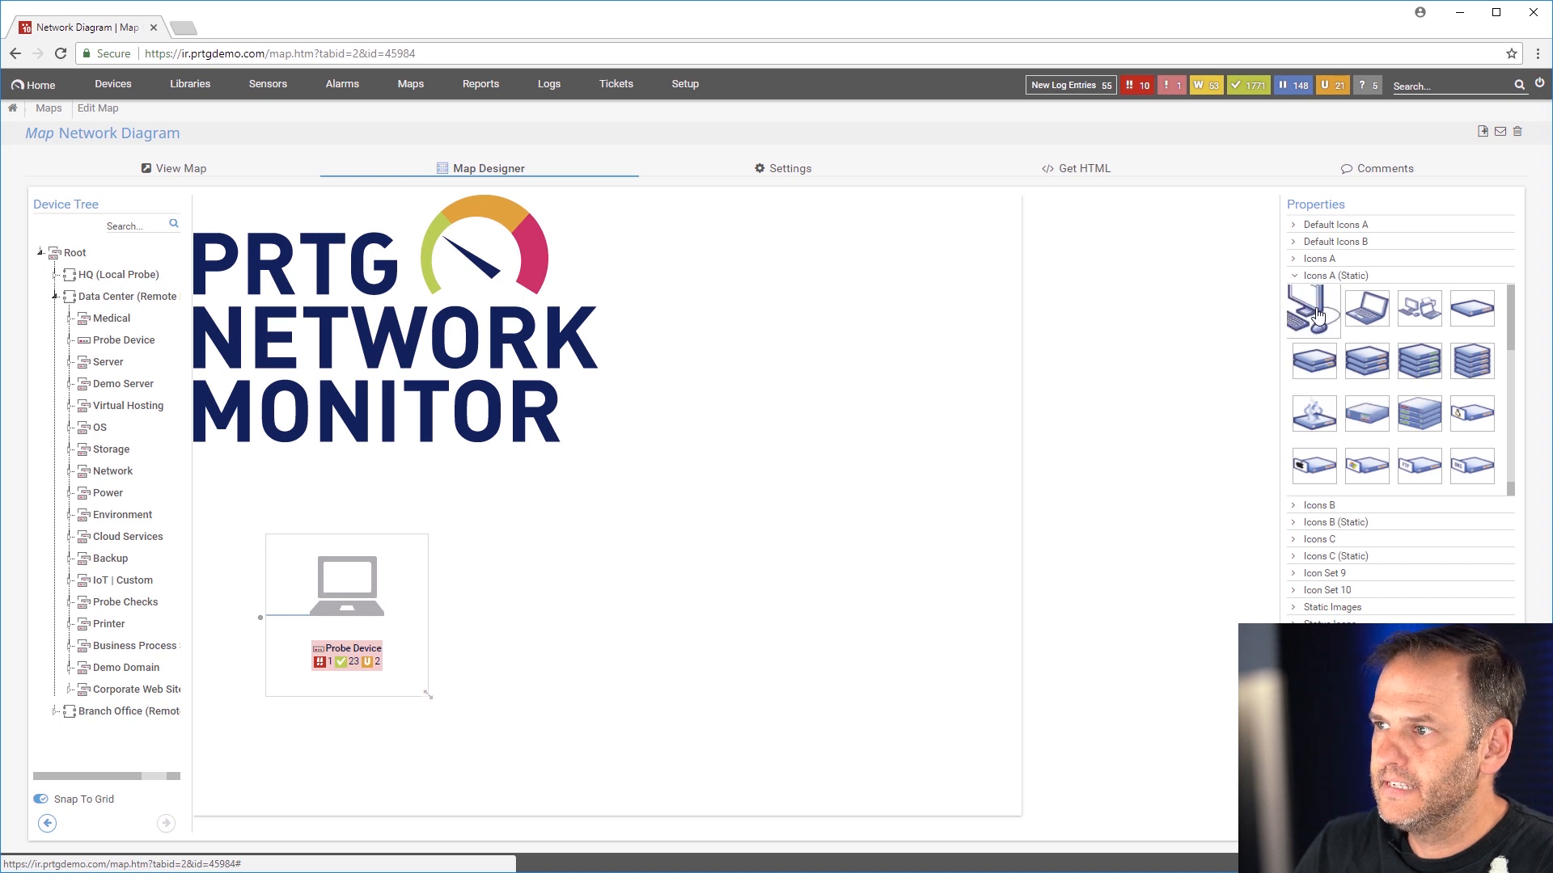
{"action": "left_click_drag", "start_coordinate": [1317, 316], "coordinate": [312, 564]}
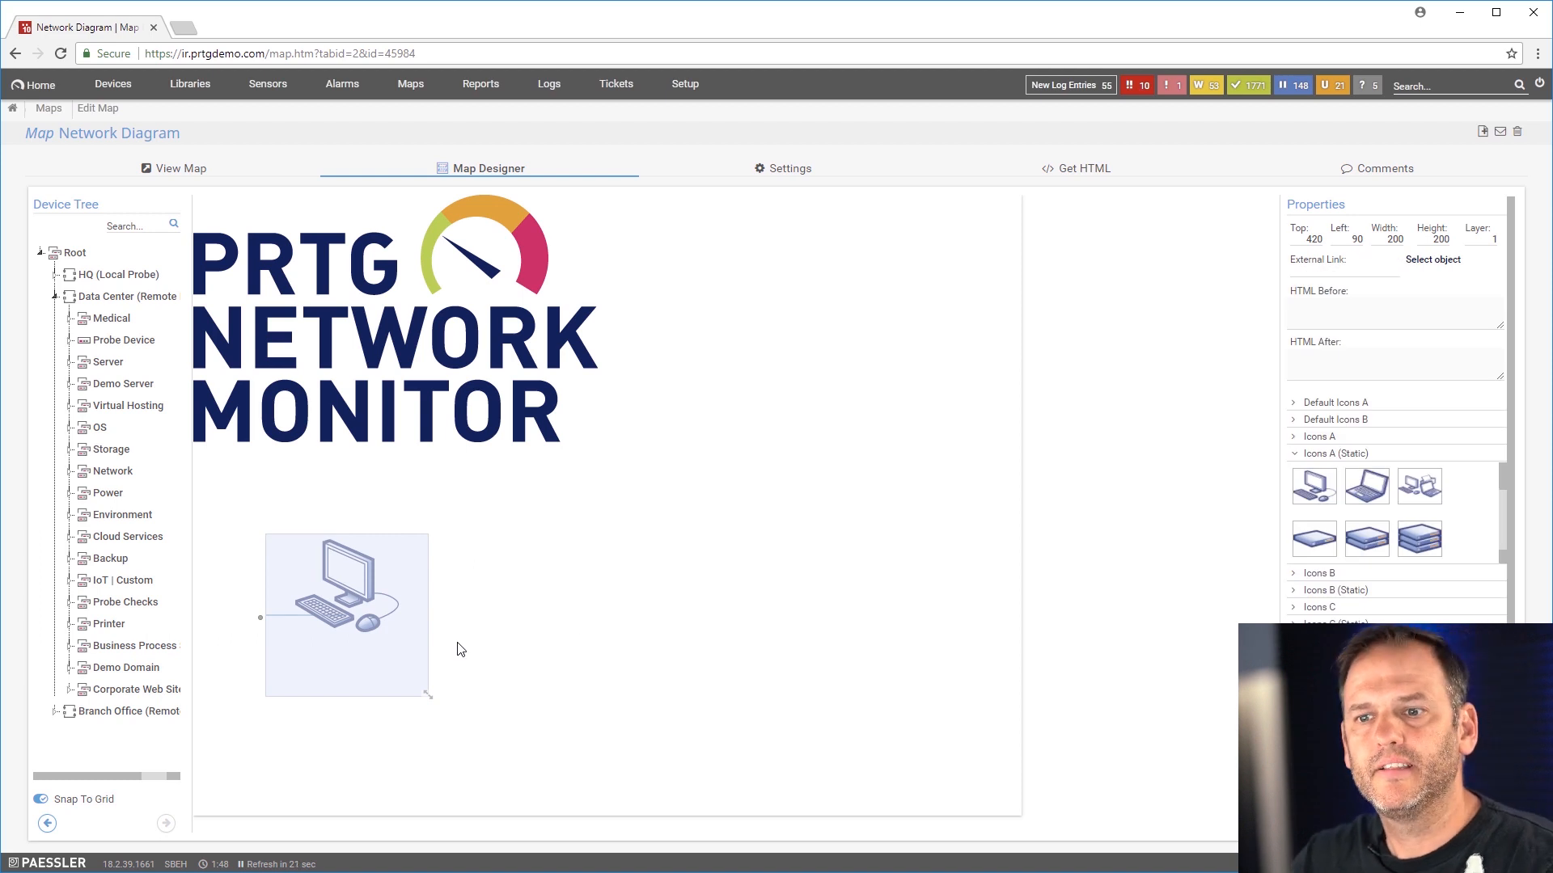
{"action": "left_click", "coordinate": [659, 581]}
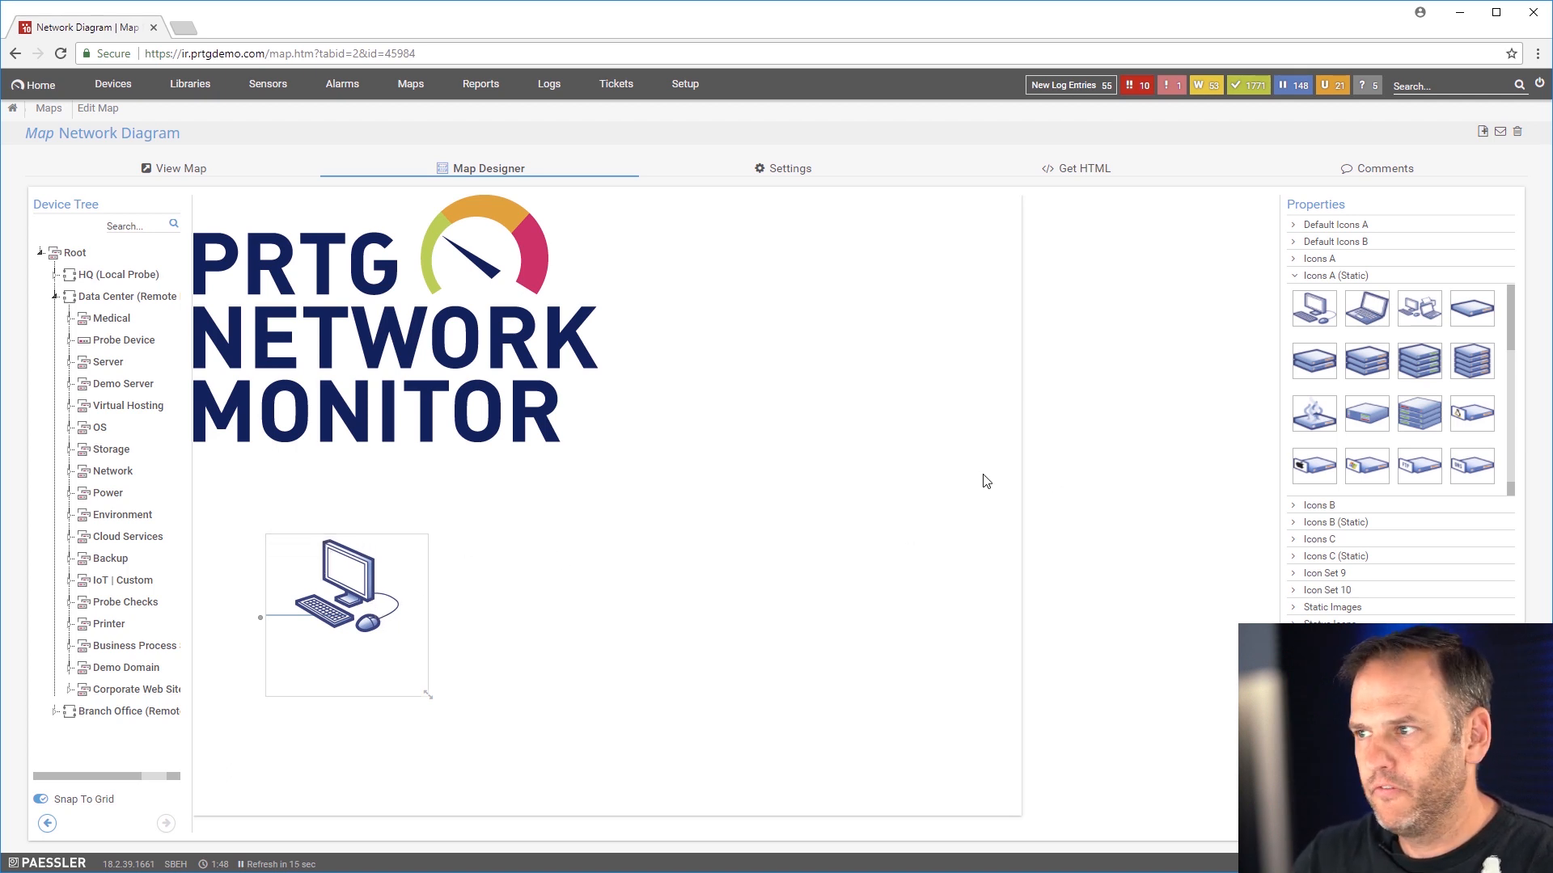
Step: Switch the Probe Device's map icon to the first monitor in Default Icons A
{"action": "left_click", "coordinate": [1295, 229]}
{"action": "left_click_drag", "start_coordinate": [1314, 261], "coordinate": [354, 581]}
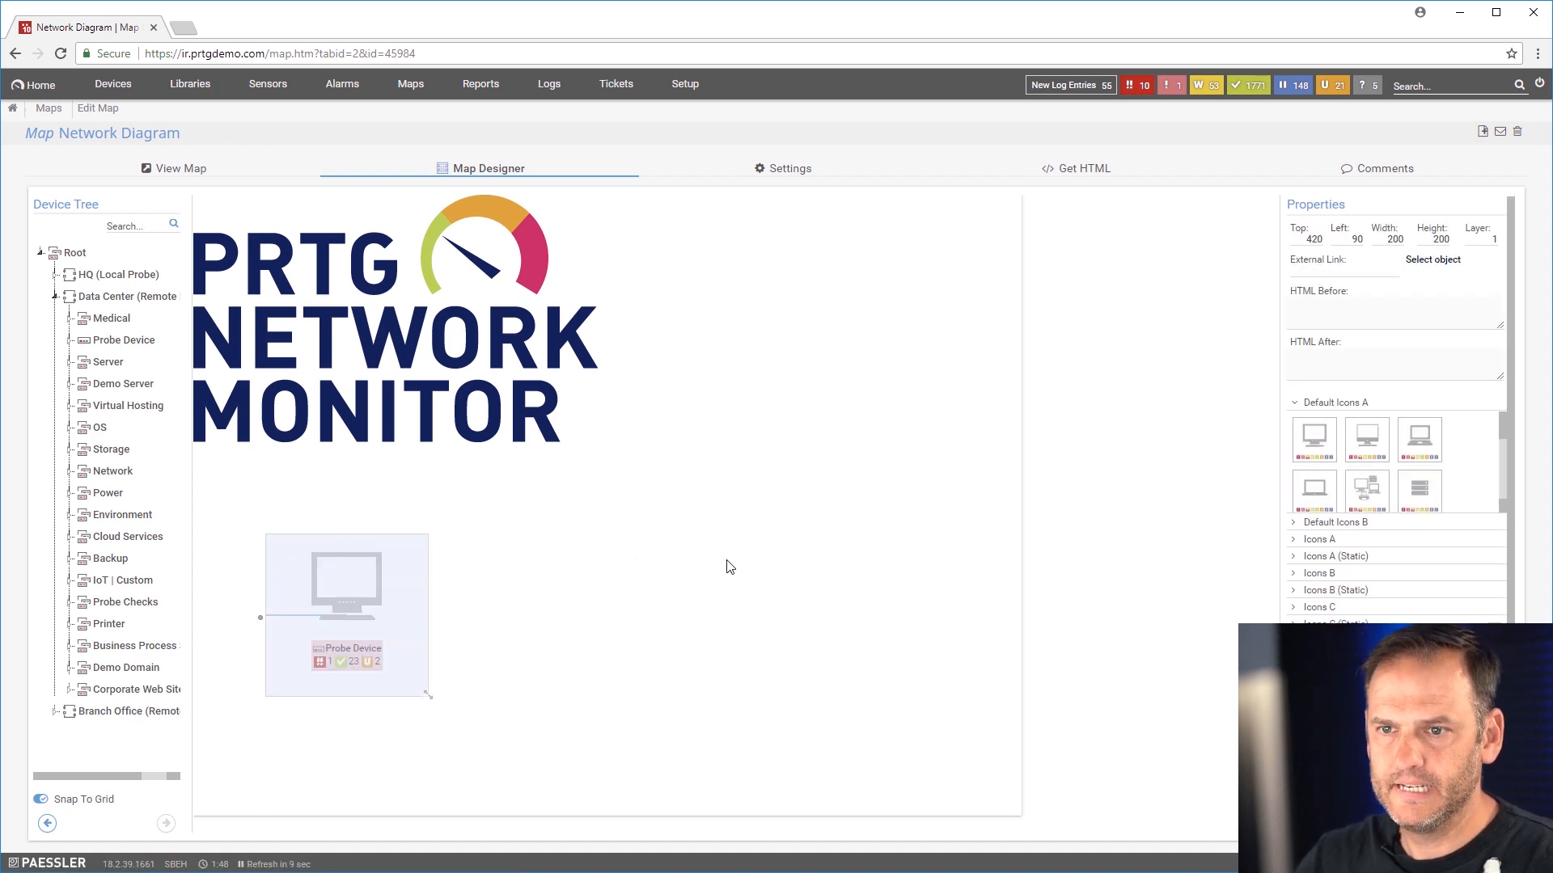
{"action": "left_click", "coordinate": [635, 554]}
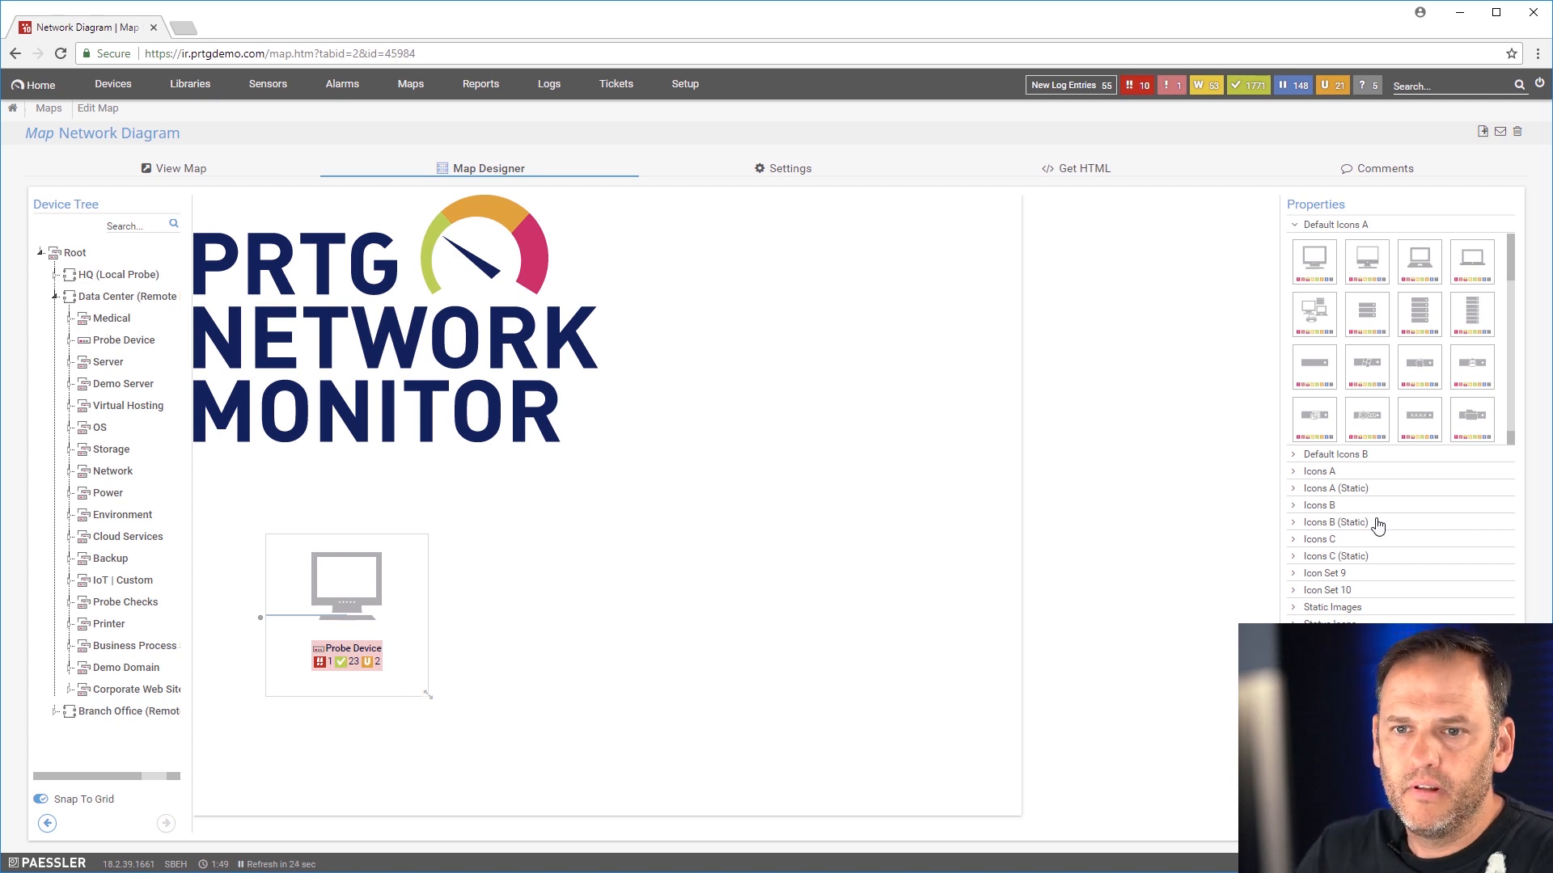
Step: Add SonicWall from the Network Firewall group to the map beside the logo, about 40 from the top and 550 from the left
{"action": "left_click", "coordinate": [69, 472]}
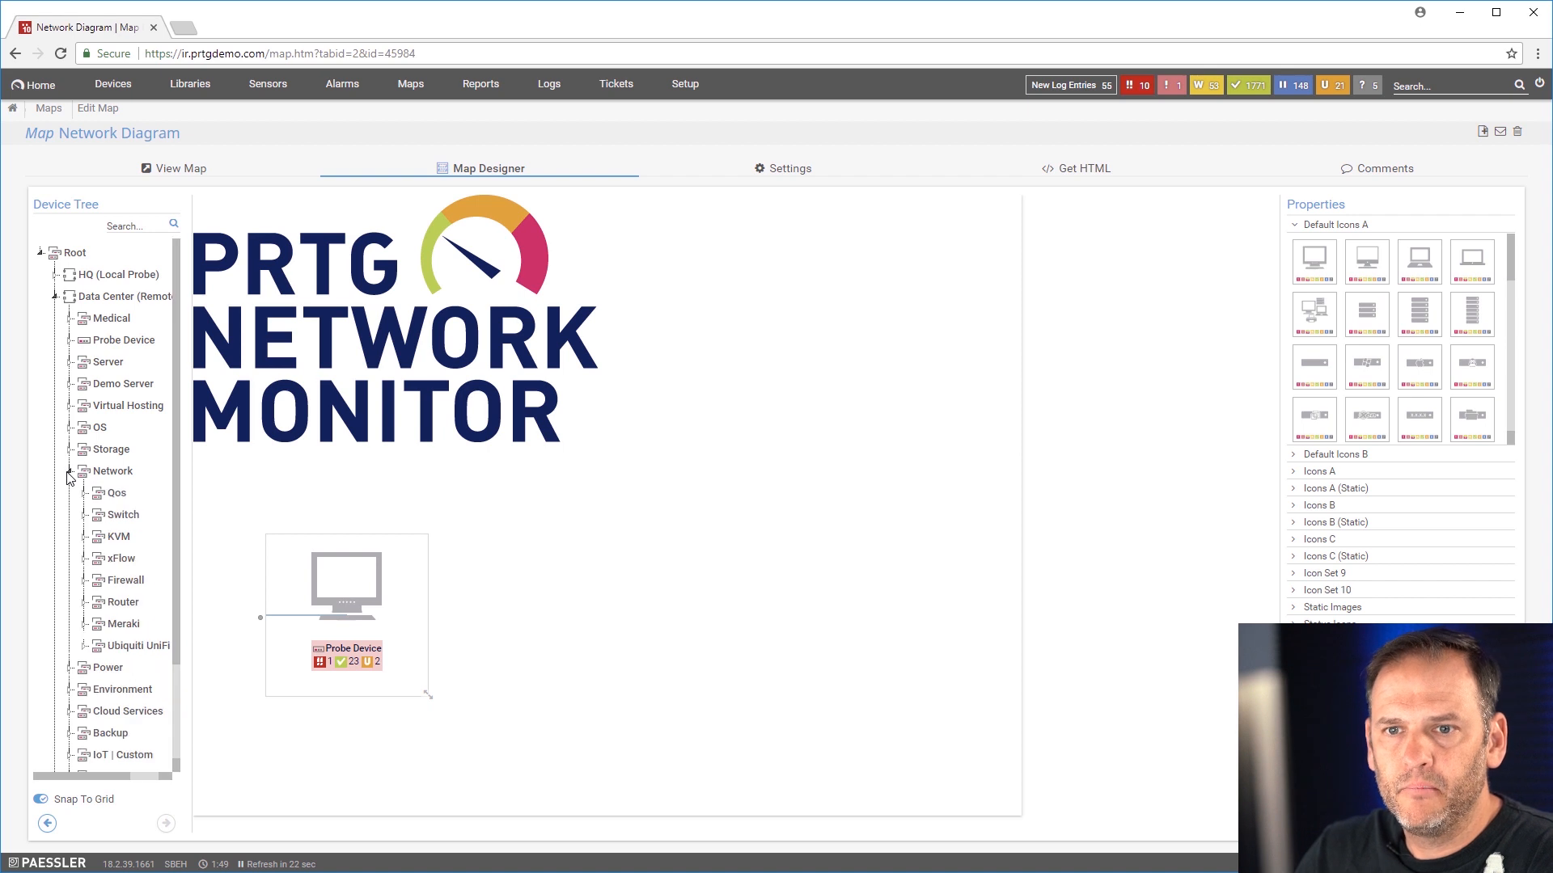
{"action": "left_click", "coordinate": [84, 581]}
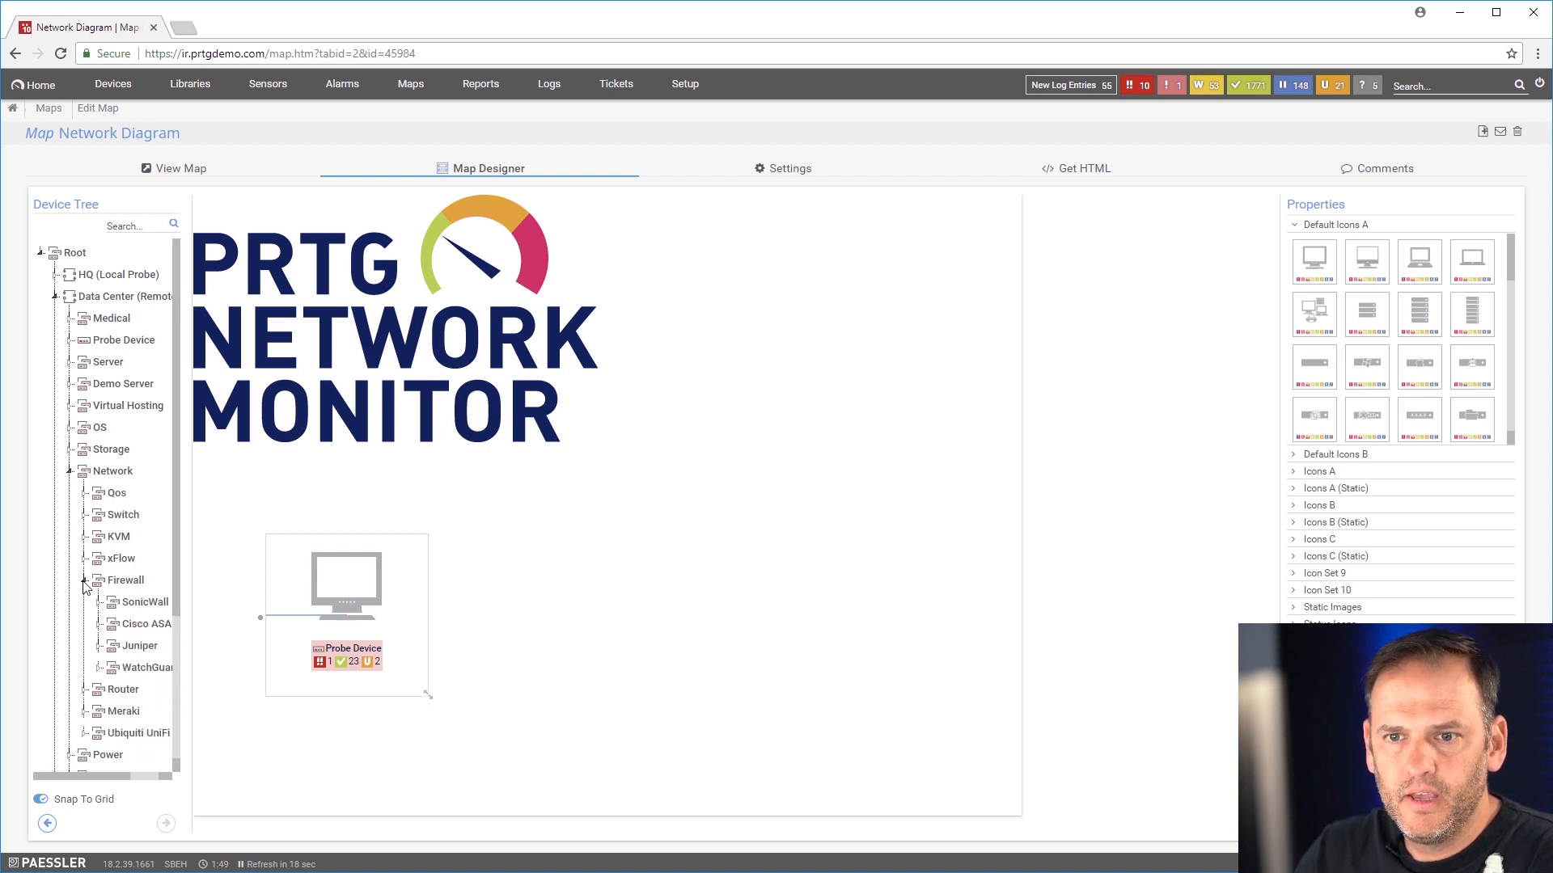
{"action": "left_click_drag", "start_coordinate": [133, 602], "coordinate": [576, 431]}
{"action": "left_click_drag", "start_coordinate": [691, 350], "coordinate": [720, 236]}
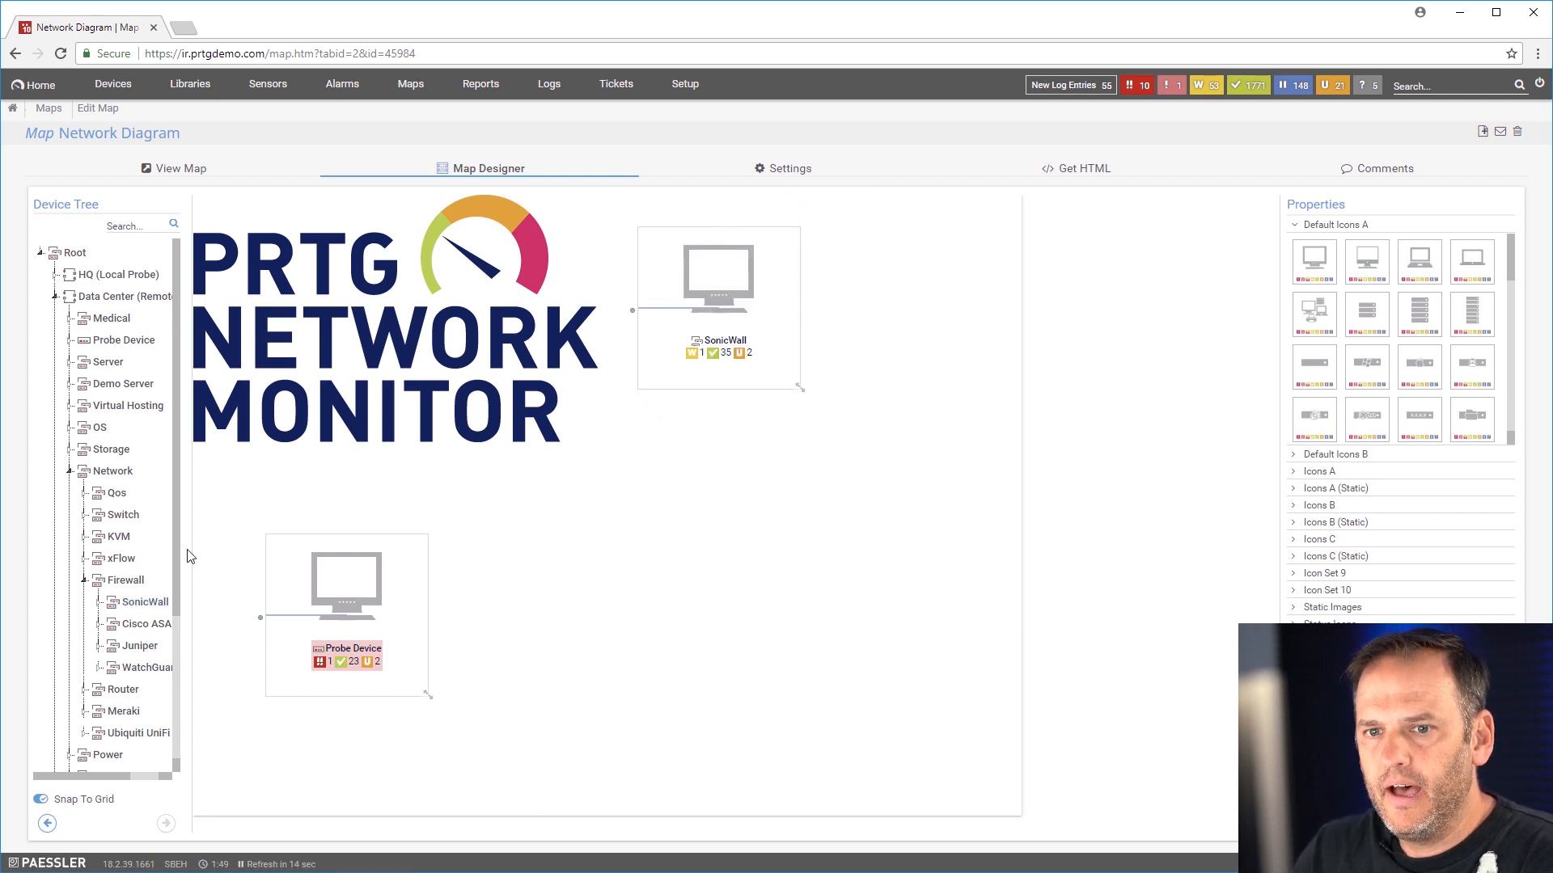
{"action": "left_click", "coordinate": [84, 580]}
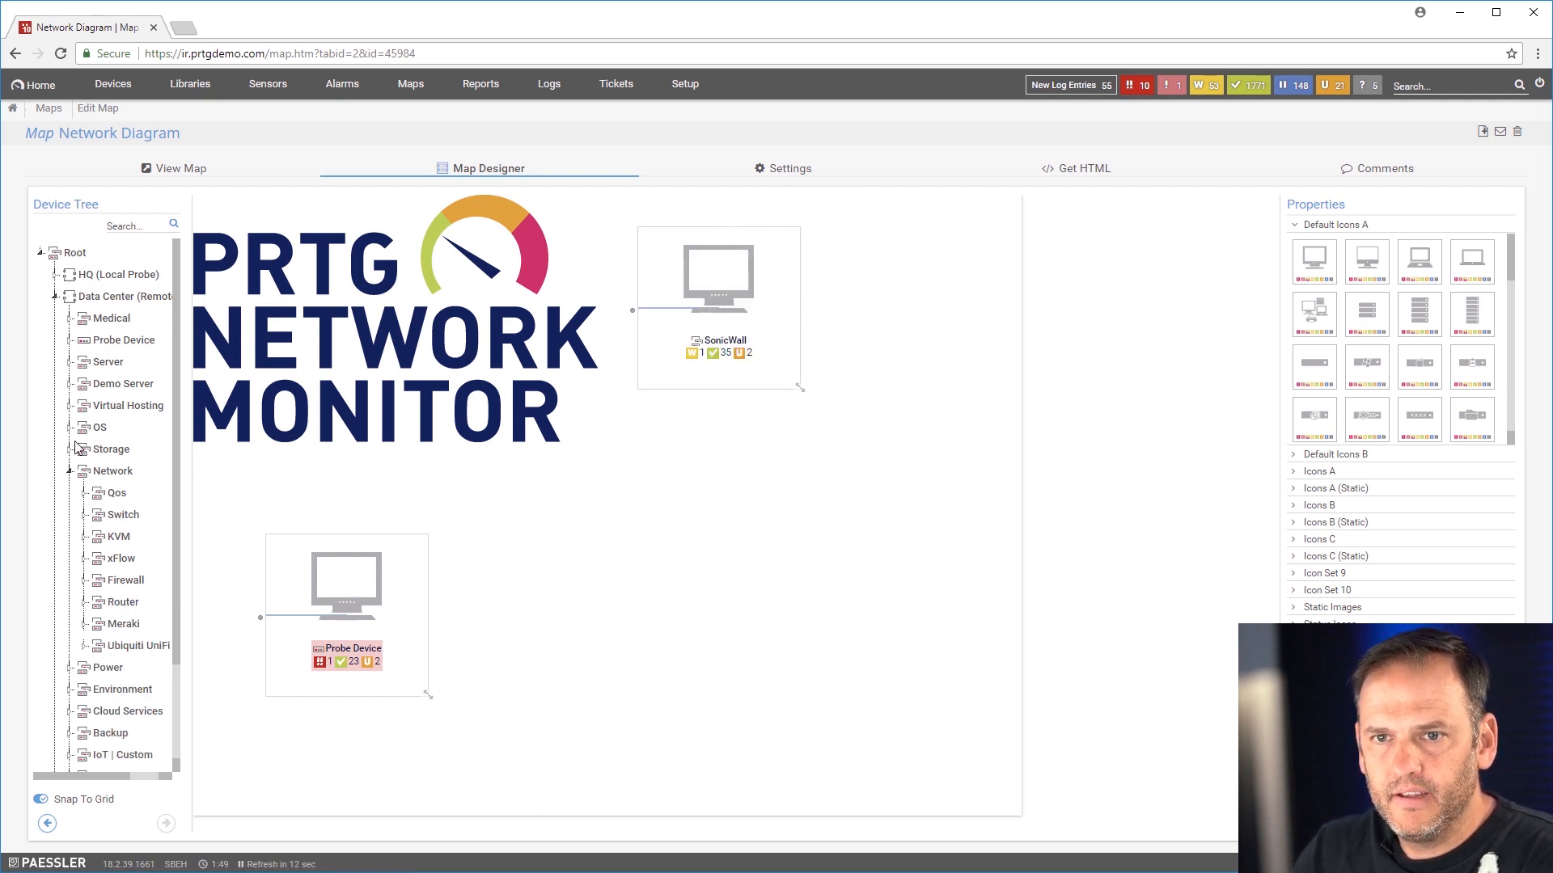
Step: Add the PowerEdge R730 from the DELL server group to the map, level with the Probe Device and directly below SonicWall
{"action": "left_click", "coordinate": [70, 363]}
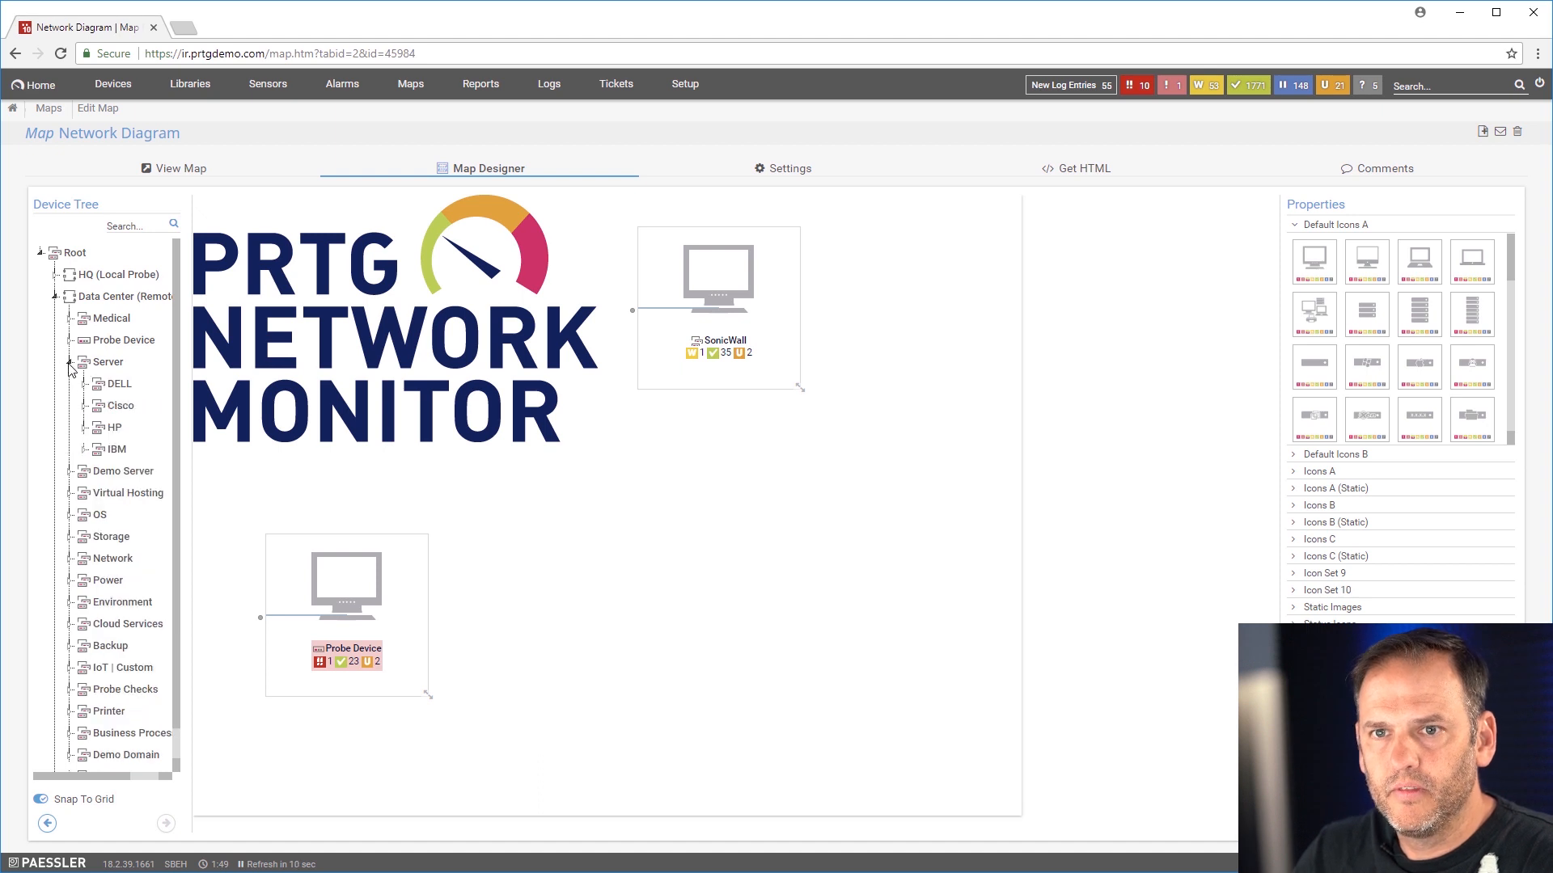
{"action": "left_click", "coordinate": [84, 383]}
{"action": "left_click_drag", "start_coordinate": [121, 405], "coordinate": [662, 459]}
{"action": "left_click_drag", "start_coordinate": [819, 580], "coordinate": [824, 548]}
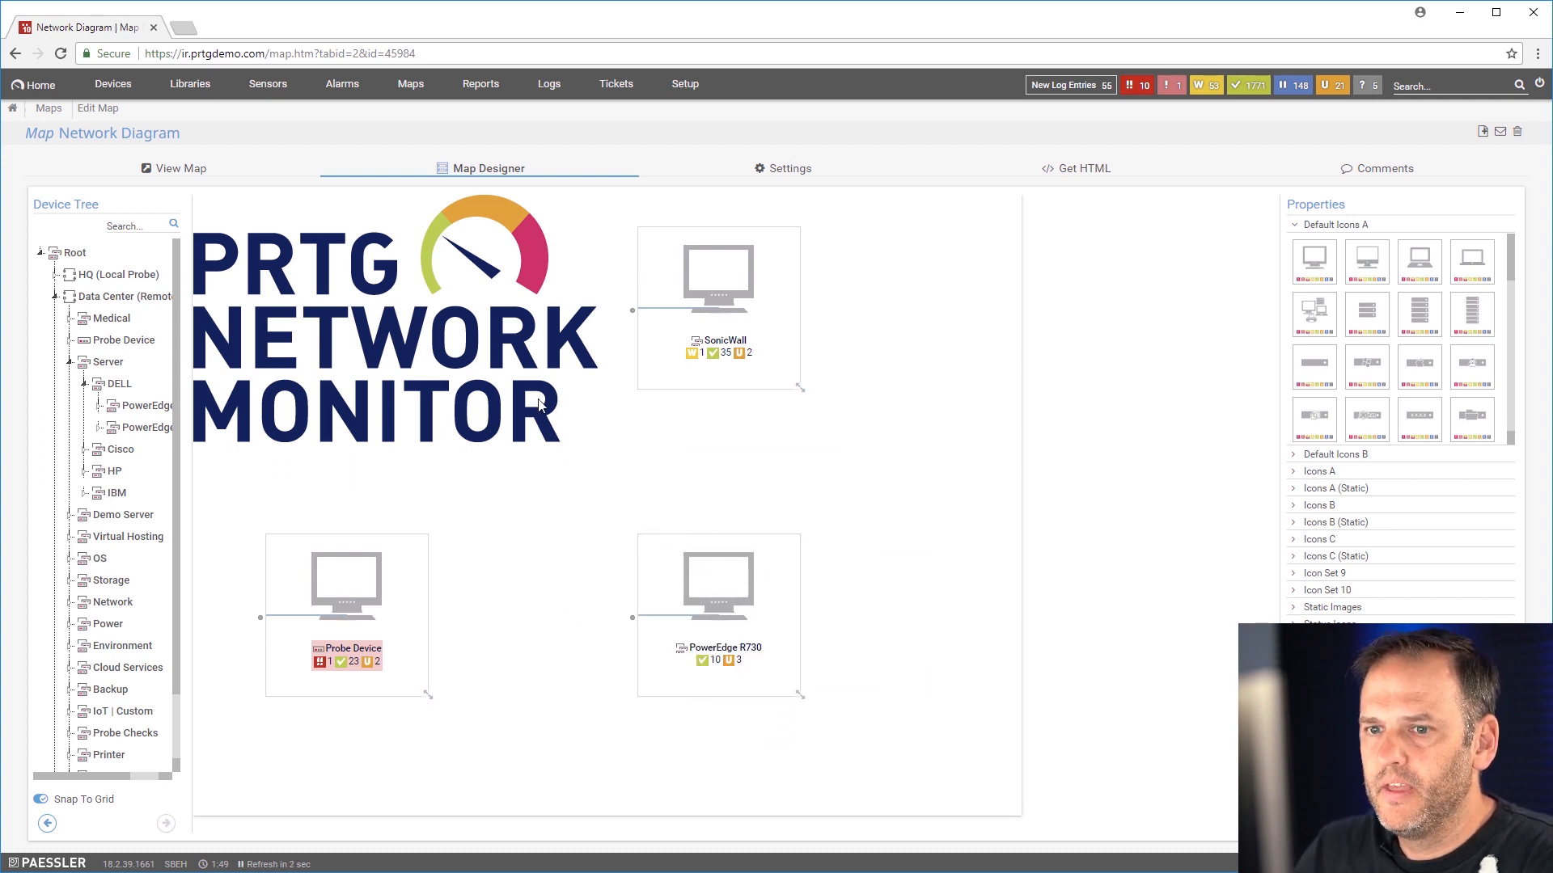
Step: Change the SonicWall map icon to the burning brick wall from Default Icons A
{"action": "mouse_move", "coordinate": [718, 368]}
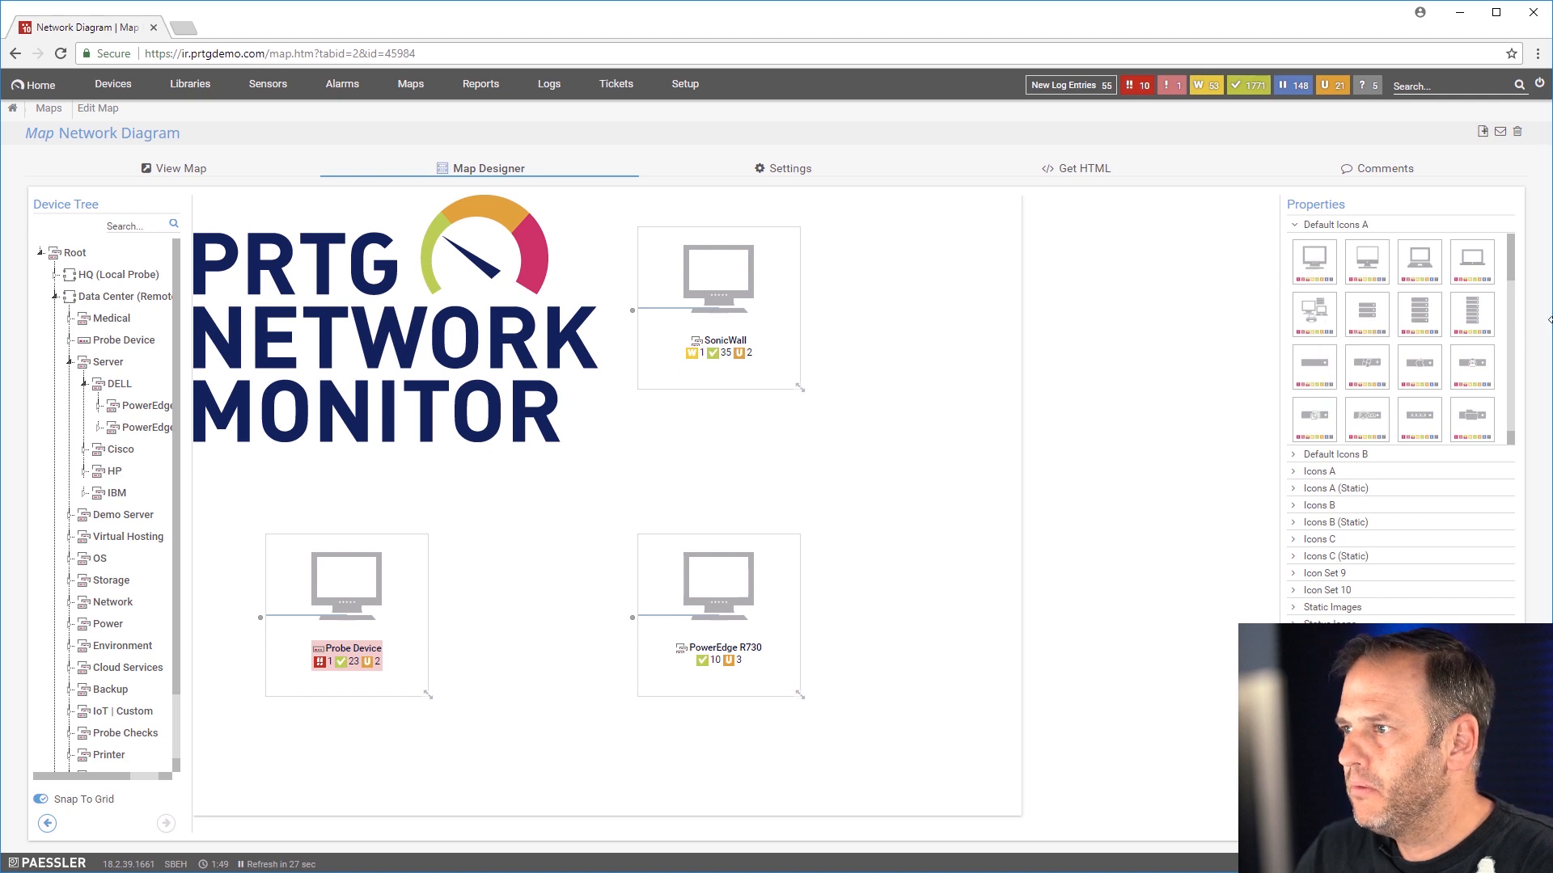
{"action": "left_click_drag", "start_coordinate": [1509, 267], "coordinate": [1546, 353]}
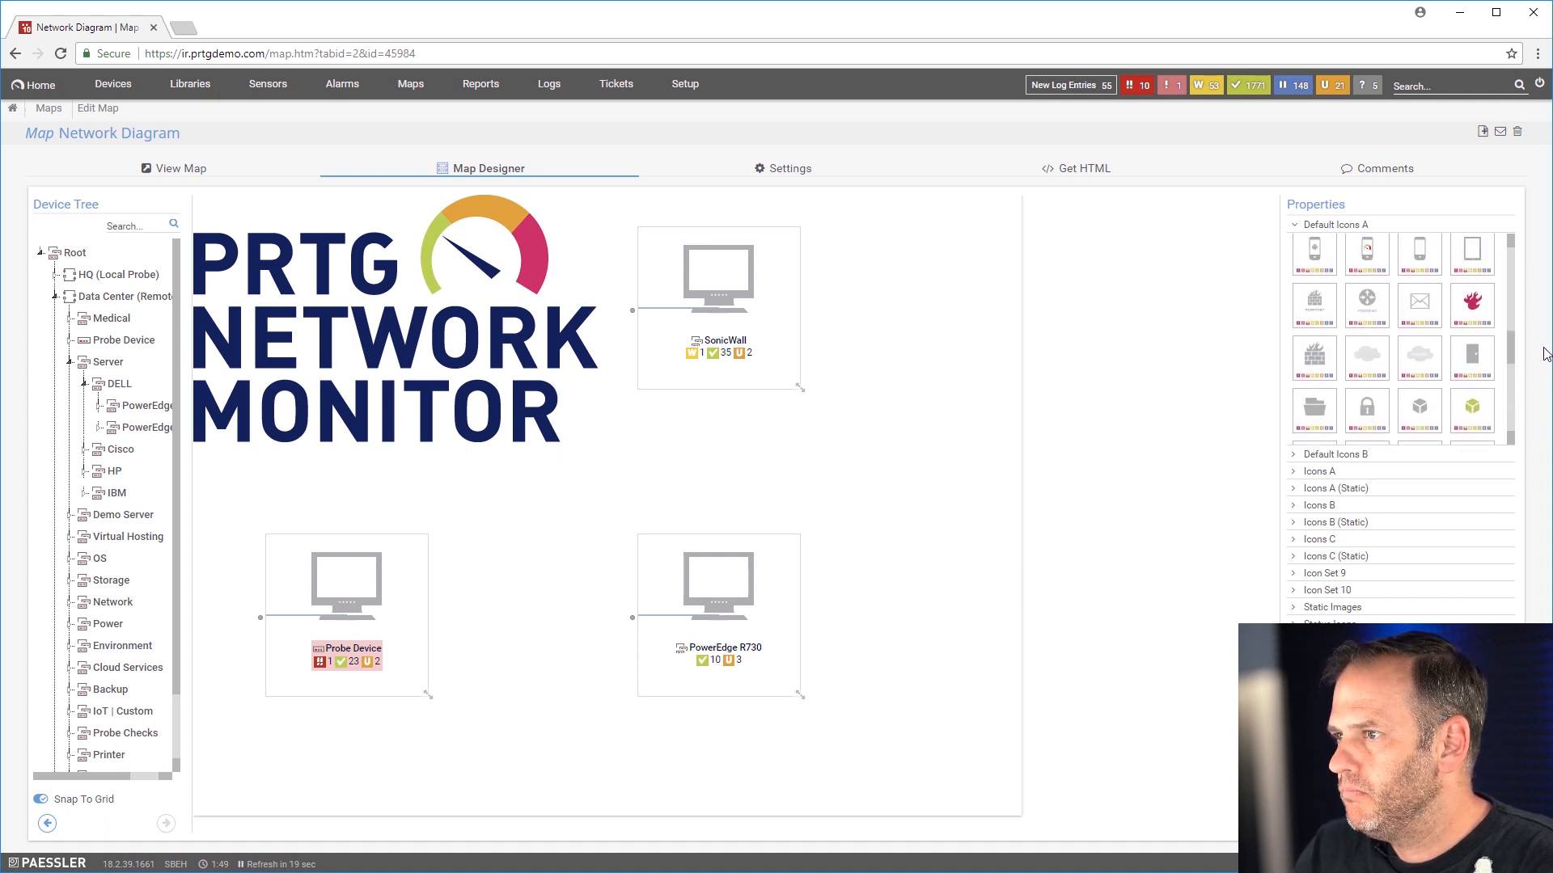
{"action": "left_click_drag", "start_coordinate": [1316, 362], "coordinate": [720, 290]}
{"action": "left_click", "coordinate": [691, 275]}
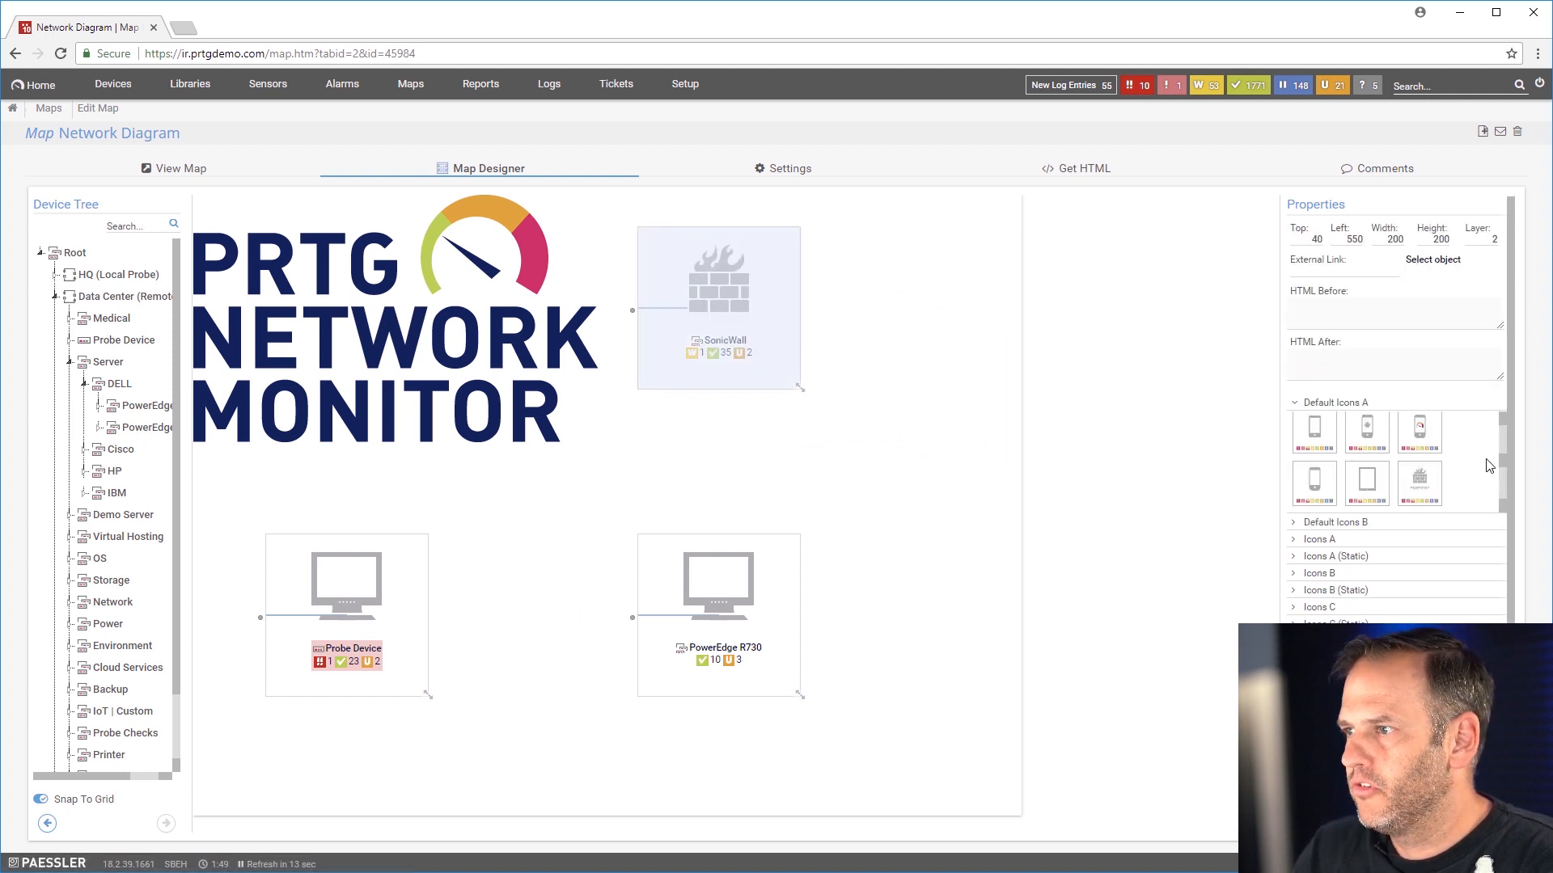
Step: Change the PowerEdge R730 map icon to the three-unit server stack from Default Icons A
{"action": "scroll", "coordinate": [1364, 495], "scroll_direction": "down", "scroll_amount": 2}
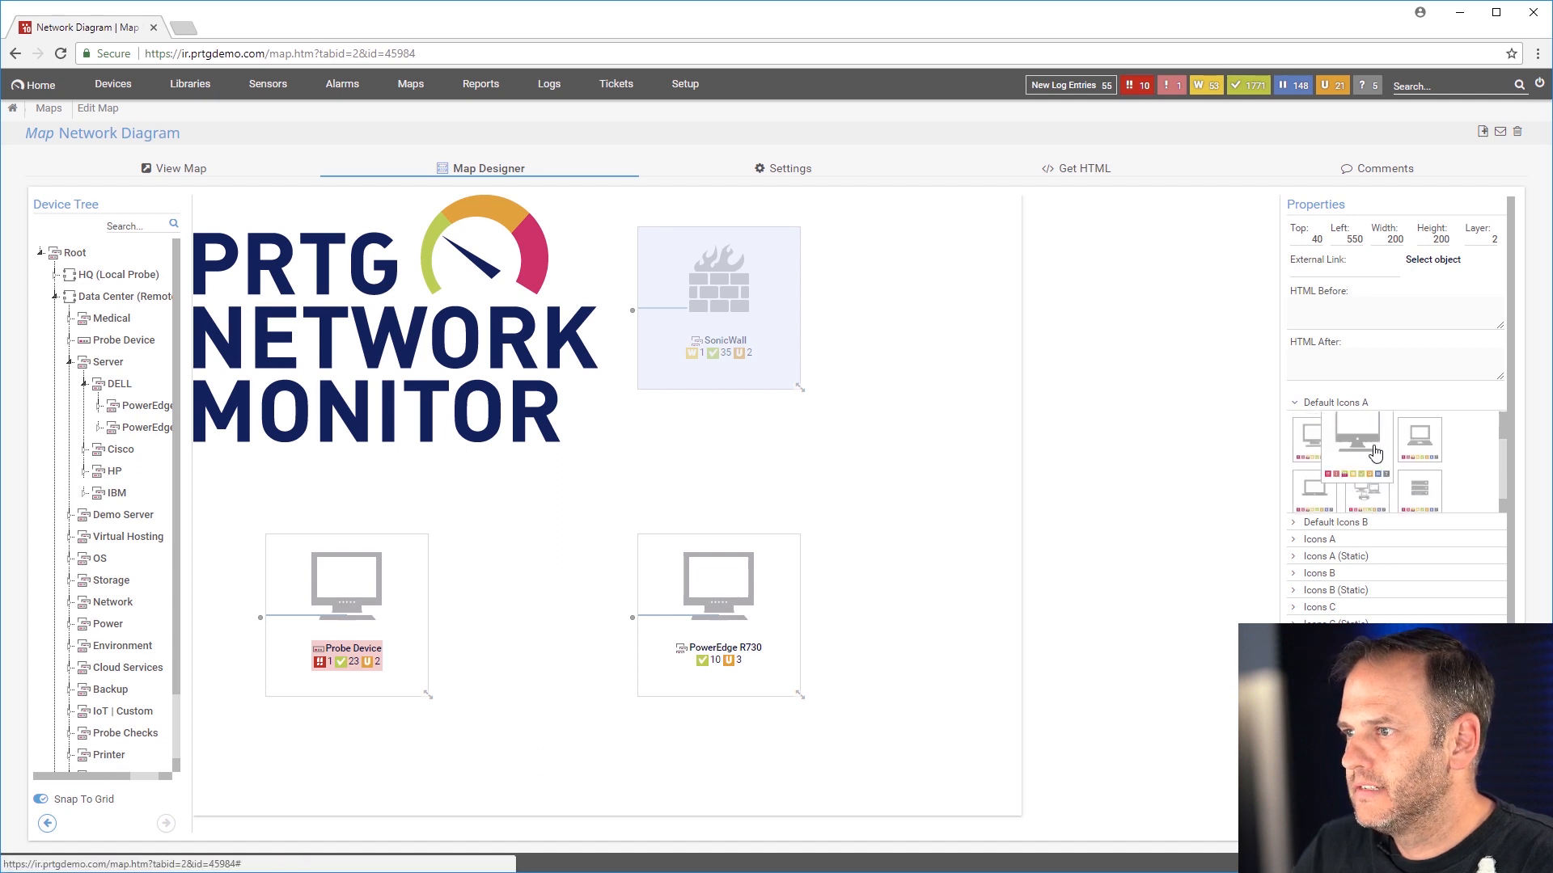
{"action": "left_click_drag", "start_coordinate": [1403, 502], "coordinate": [711, 582]}
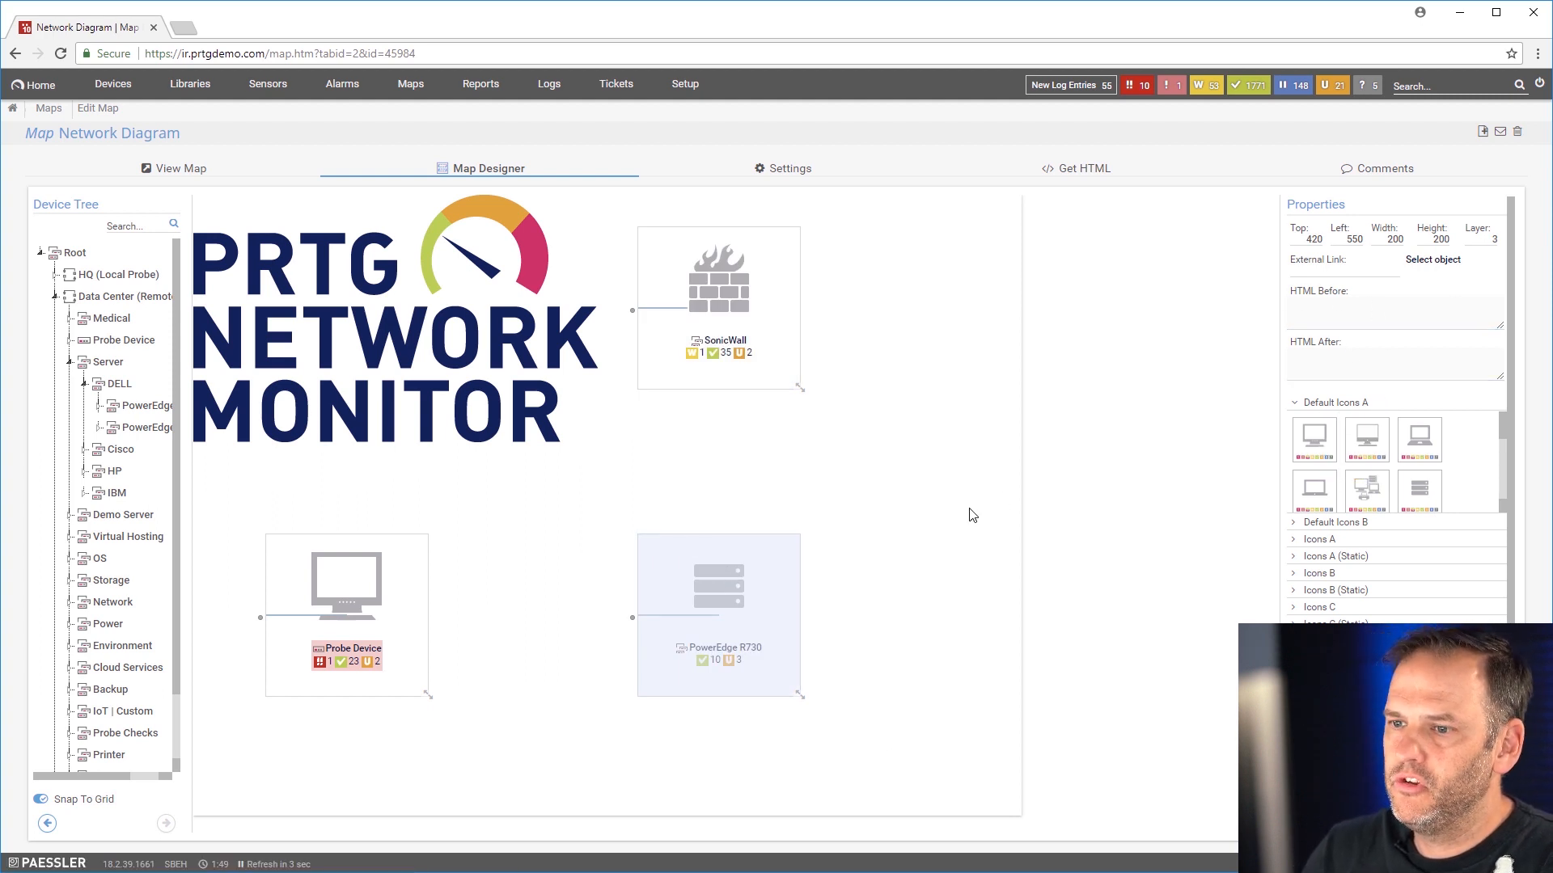
Step: Add Lenovo EMC from the Storage group to the map between SonicWall and PowerEdge R730, about 210 from the top and 550 from the left
{"action": "mouse_move", "coordinate": [715, 633]}
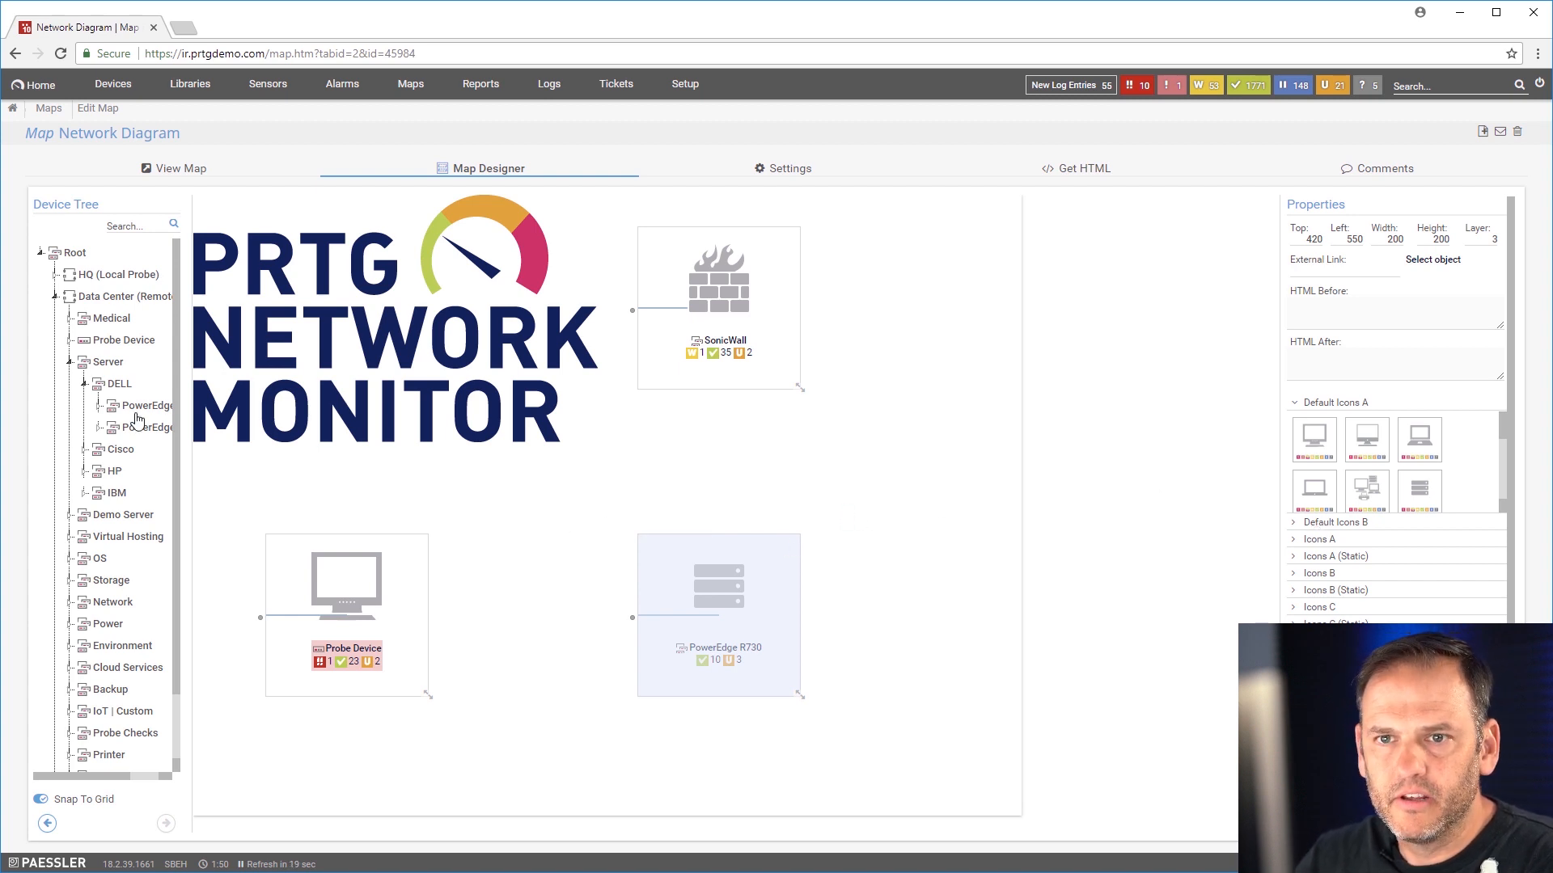
{"action": "left_click", "coordinate": [85, 385]}
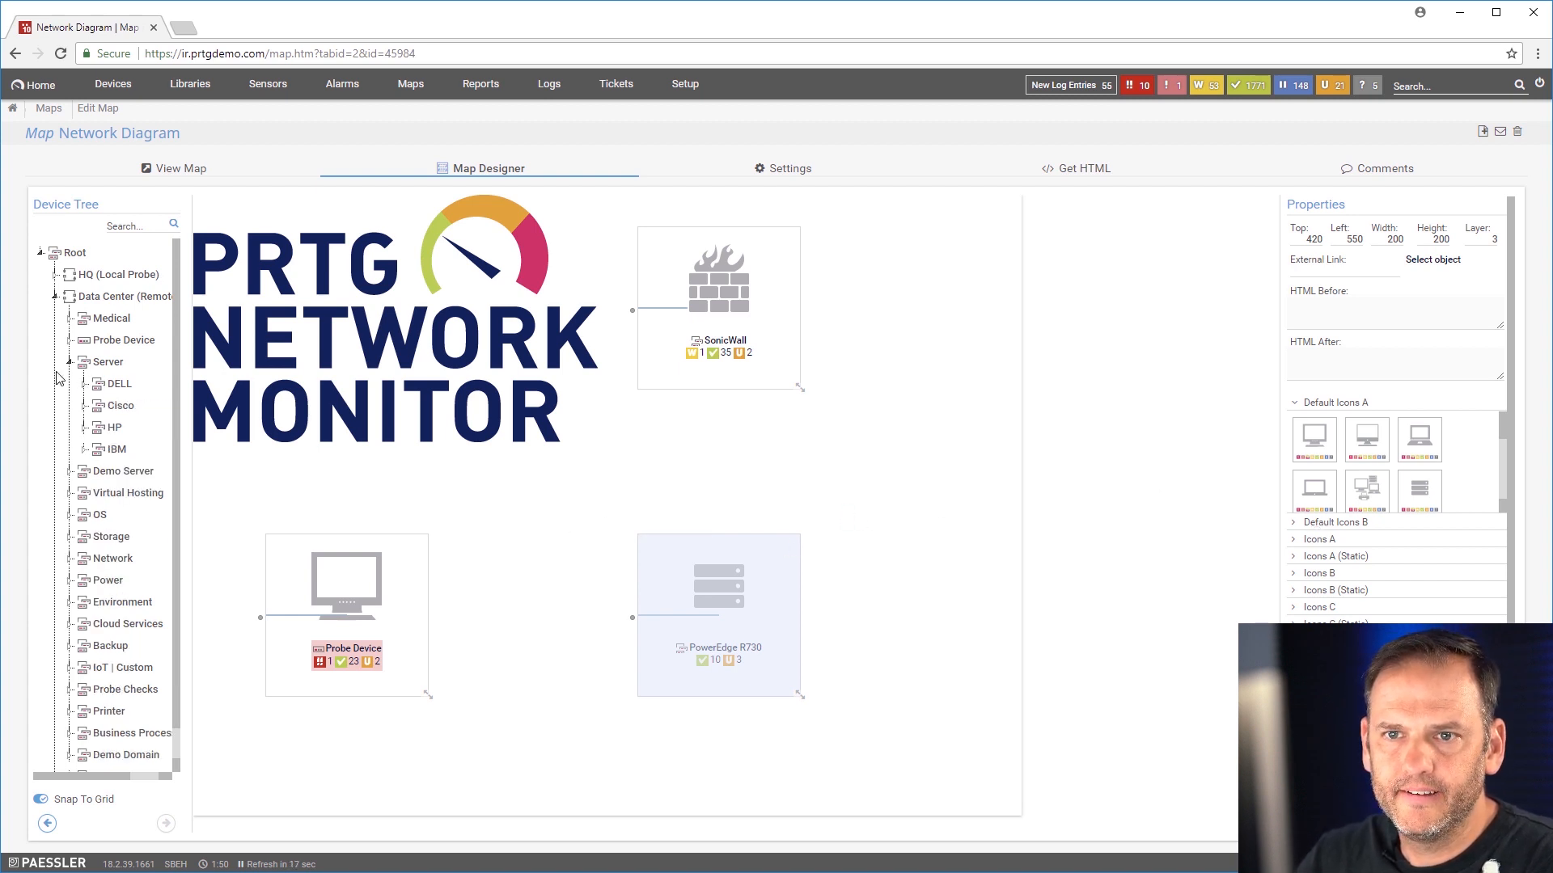
{"action": "left_click", "coordinate": [70, 363]}
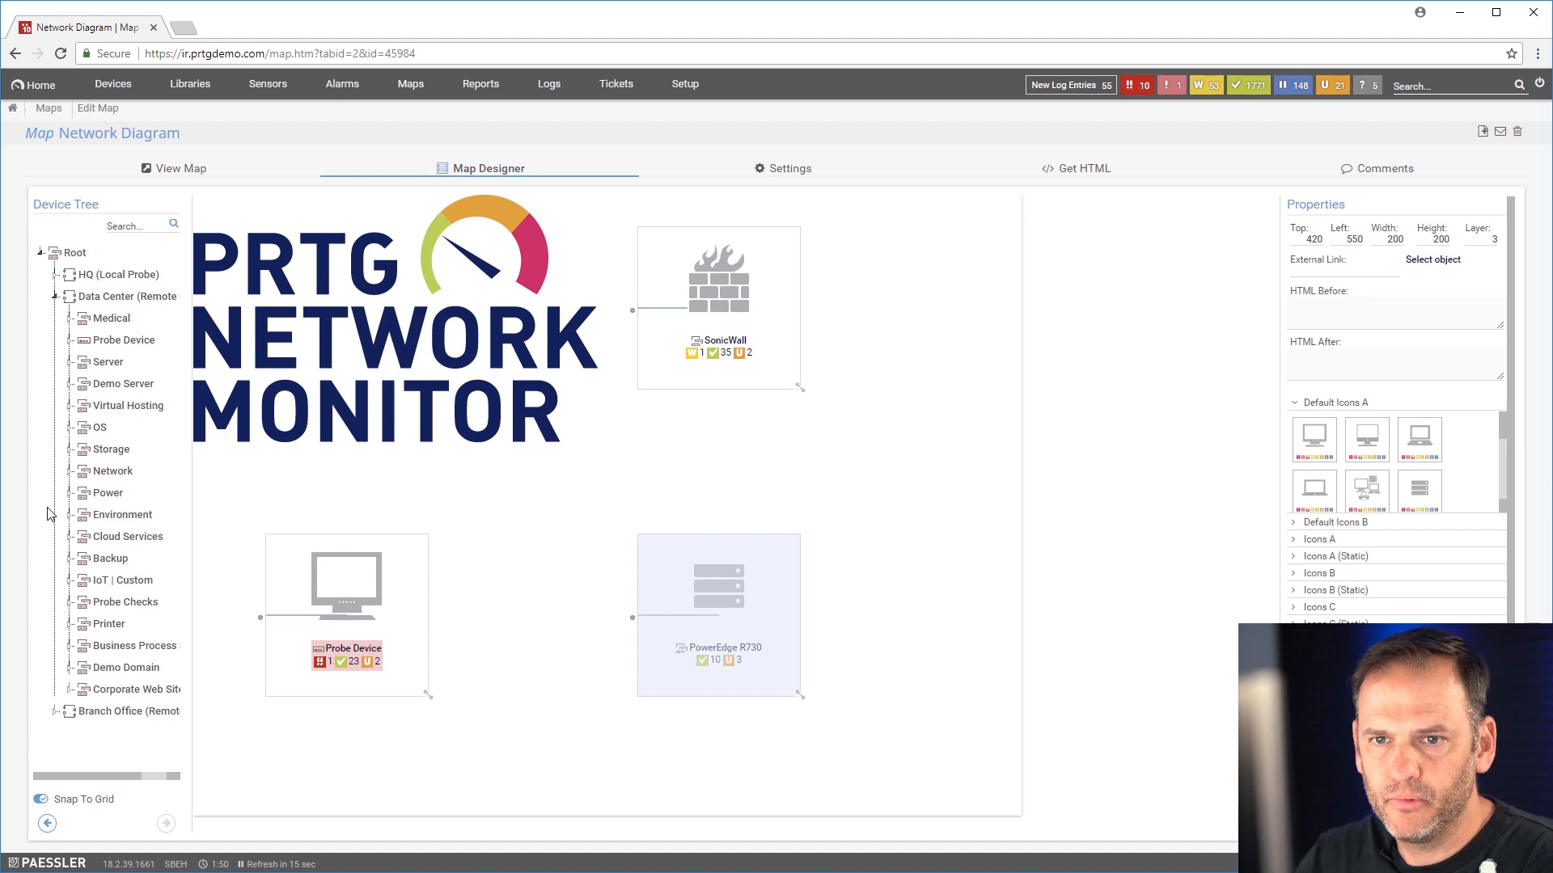
{"action": "left_click", "coordinate": [71, 449]}
{"action": "left_click_drag", "start_coordinate": [97, 491], "coordinate": [893, 371]}
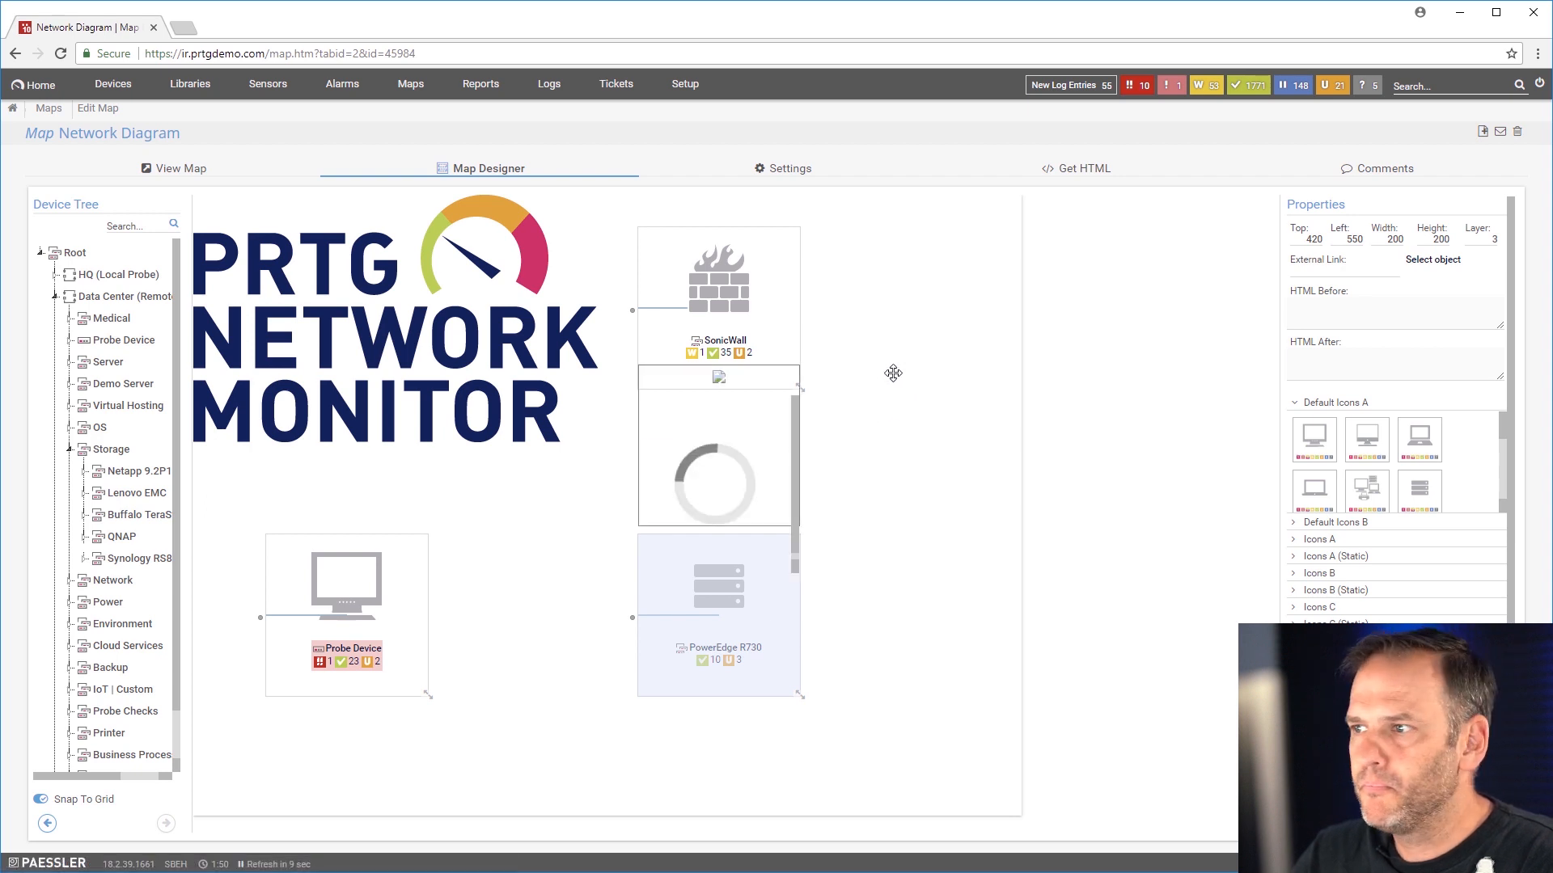
Step: Change the Lenovo EMC map icon to the tall stacked storage cylinder from Default Icons A
{"action": "scroll", "coordinate": [1492, 477], "scroll_direction": "down", "scroll_amount": 1}
{"action": "scroll", "coordinate": [1502, 475], "scroll_direction": "down", "scroll_amount": 8}
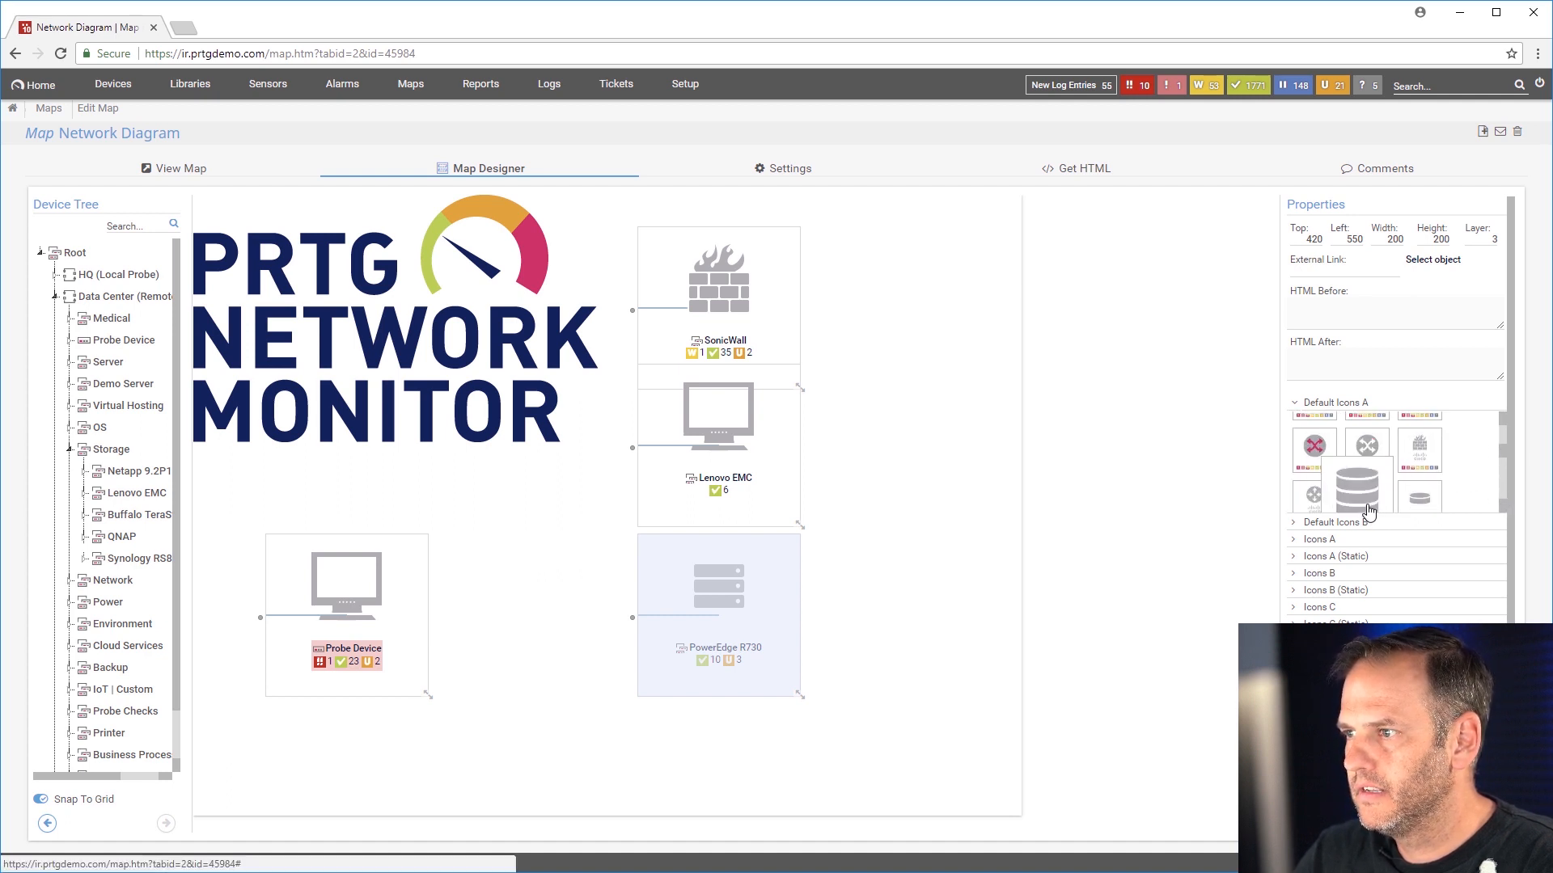
{"action": "left_click_drag", "start_coordinate": [1368, 508], "coordinate": [682, 435]}
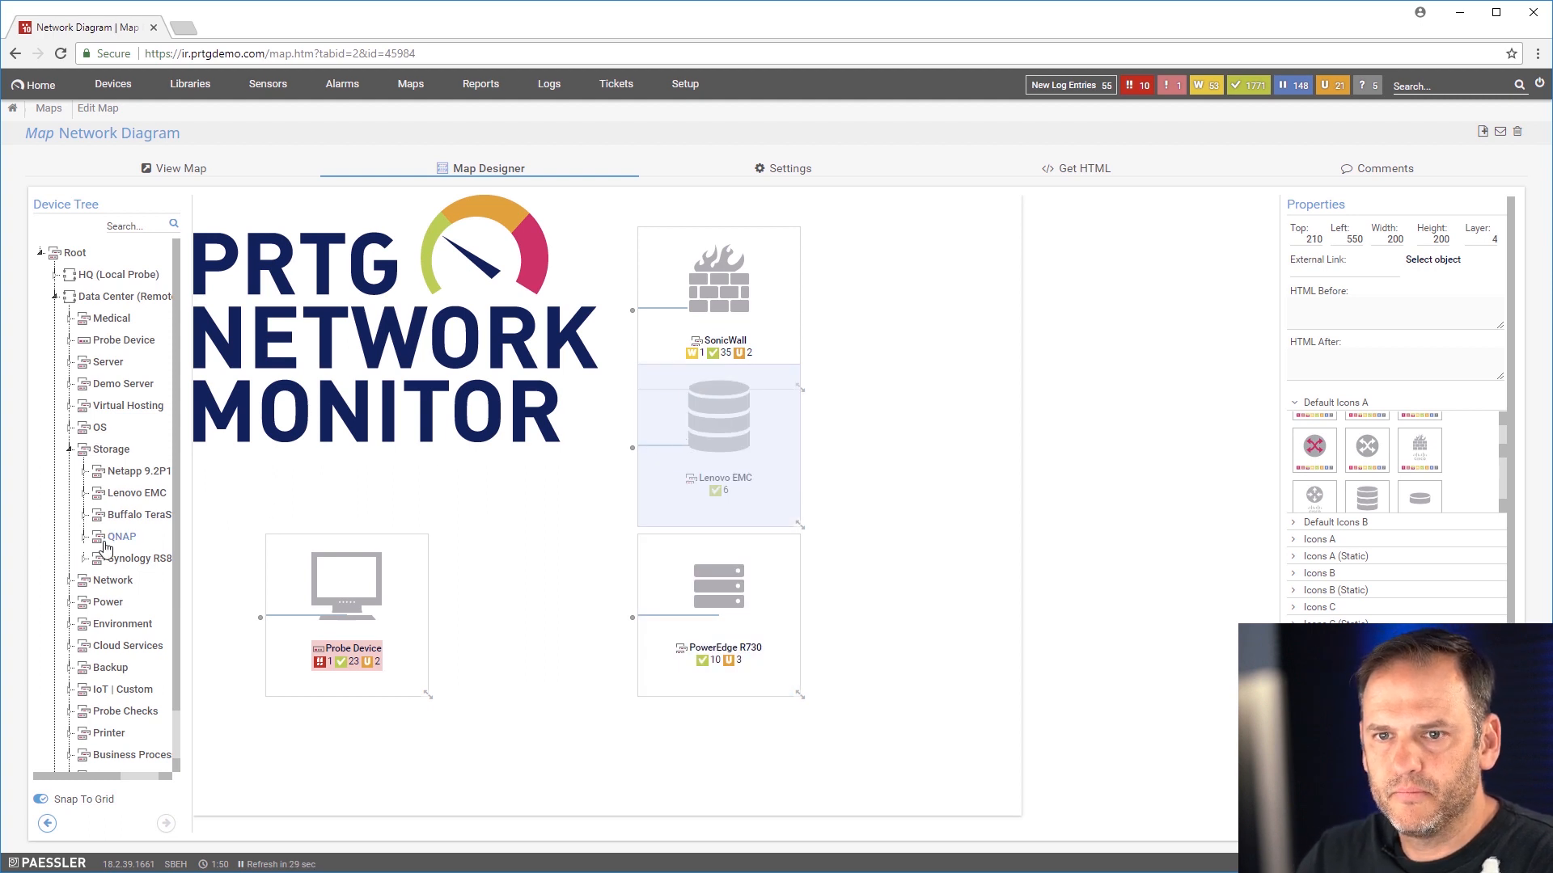
Step: Add QNAP from the Storage group beside the Probe Device on the map and give it the tall stacked storage cylinder icon
{"action": "left_click_drag", "start_coordinate": [119, 539], "coordinate": [511, 550]}
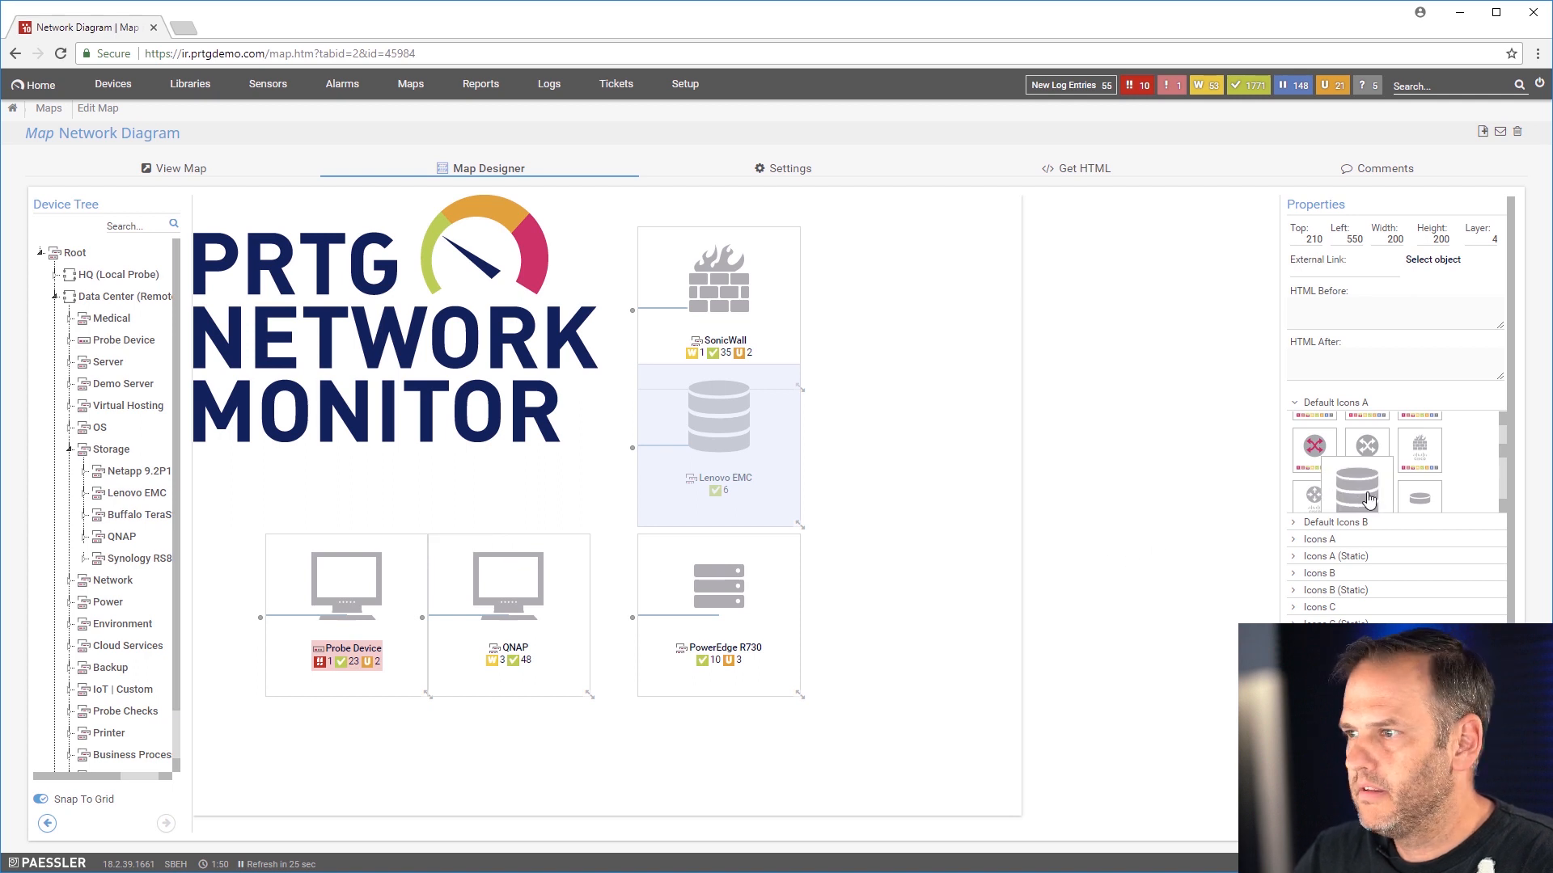
{"action": "left_click_drag", "start_coordinate": [1366, 500], "coordinate": [495, 568]}
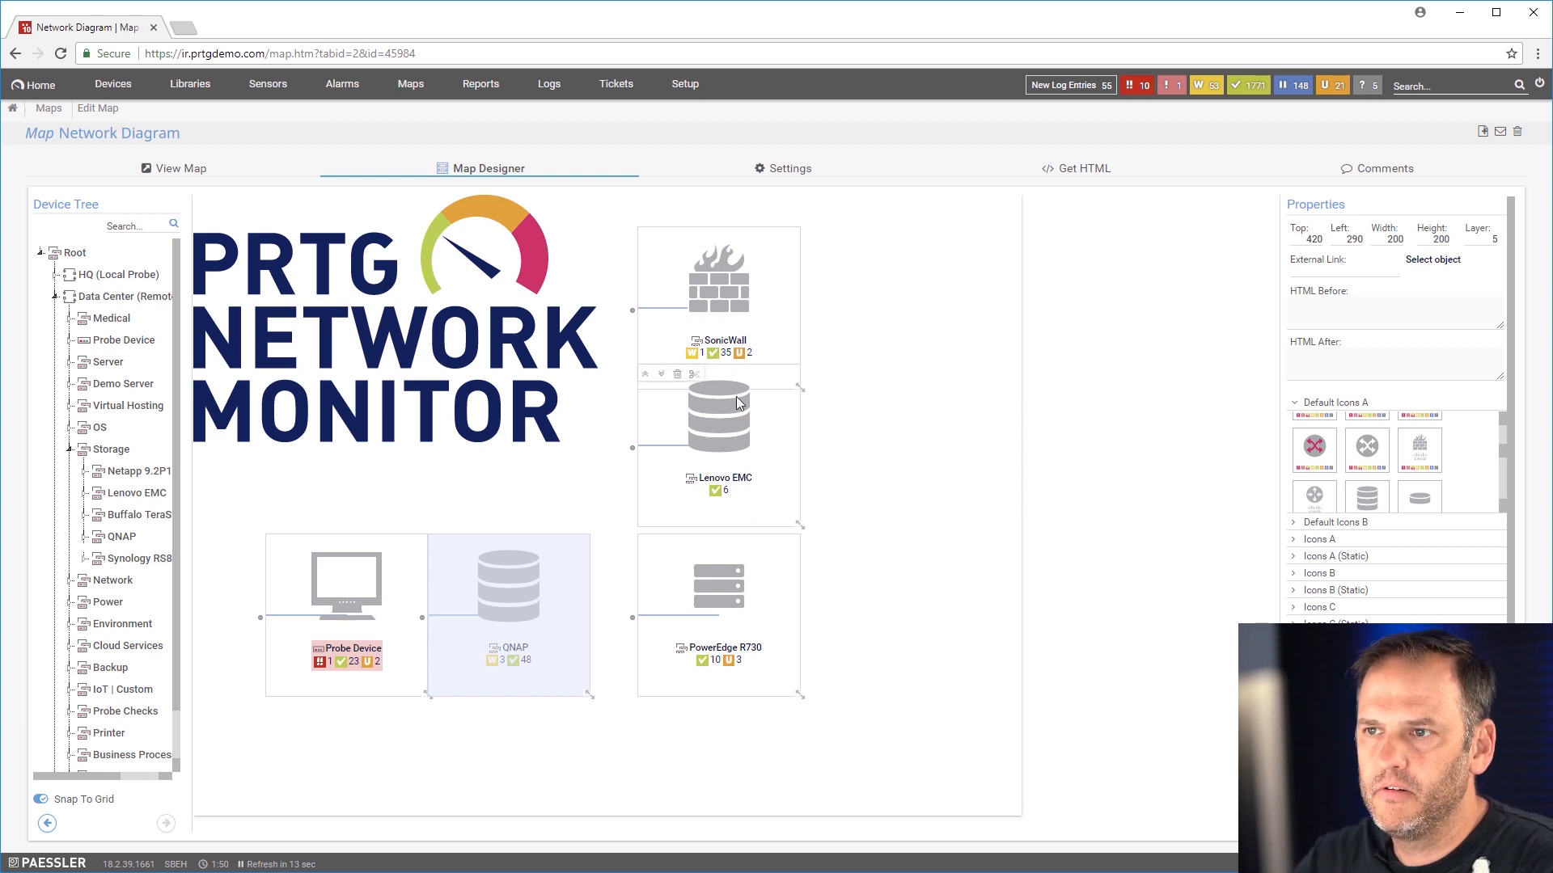
Step: Add the CISCO group from Network Switch beside SonicWall, about 60 from the top and 780 from the left, with the single-unit rack icon
{"action": "left_click", "coordinate": [69, 451]}
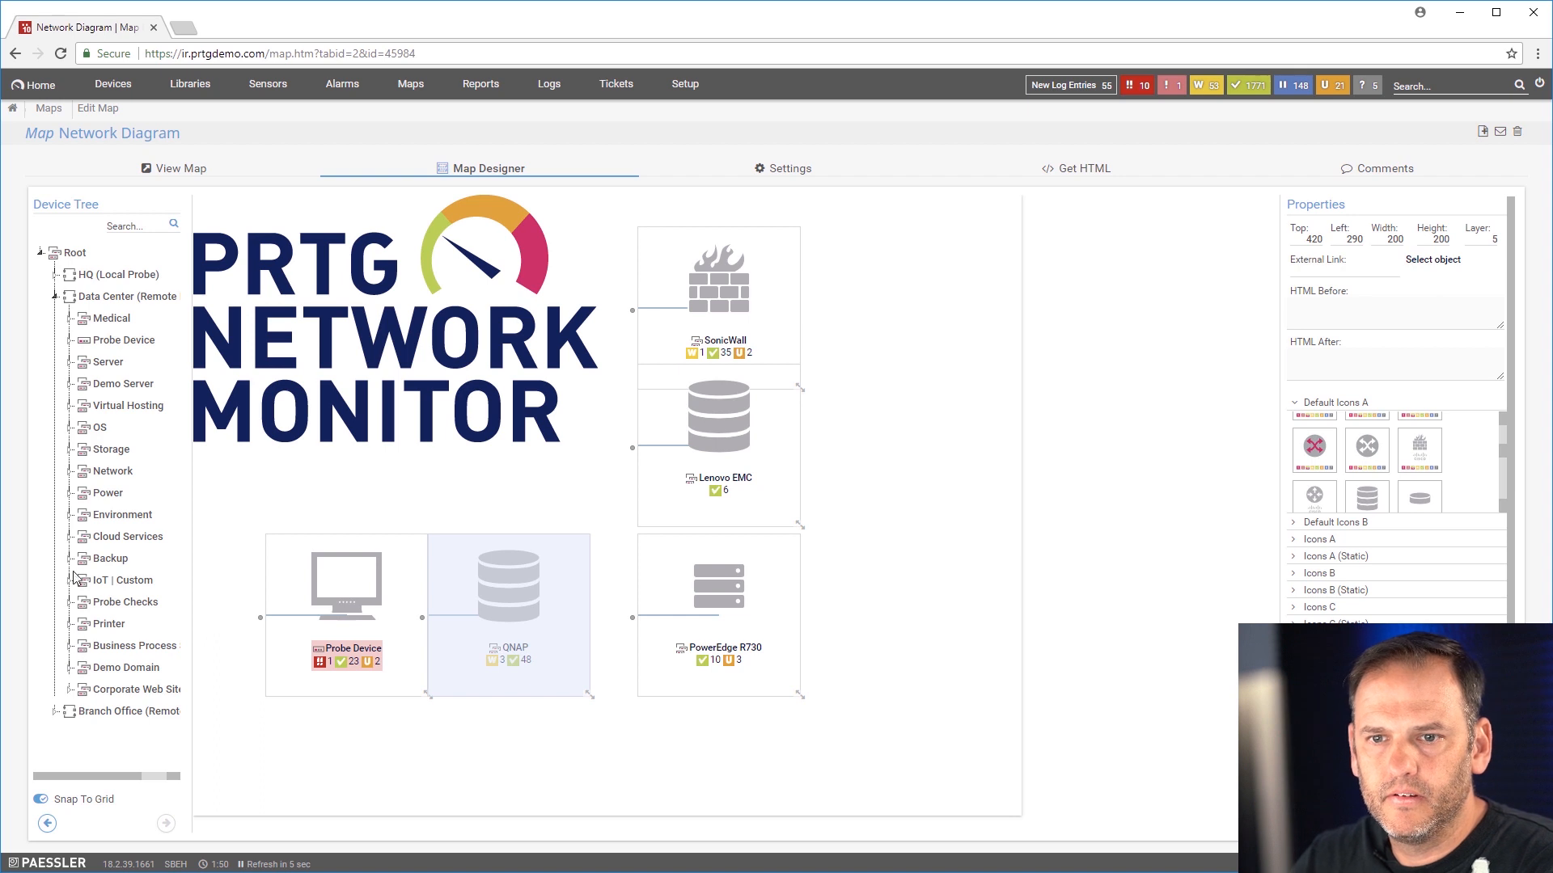
{"action": "left_click", "coordinate": [69, 472]}
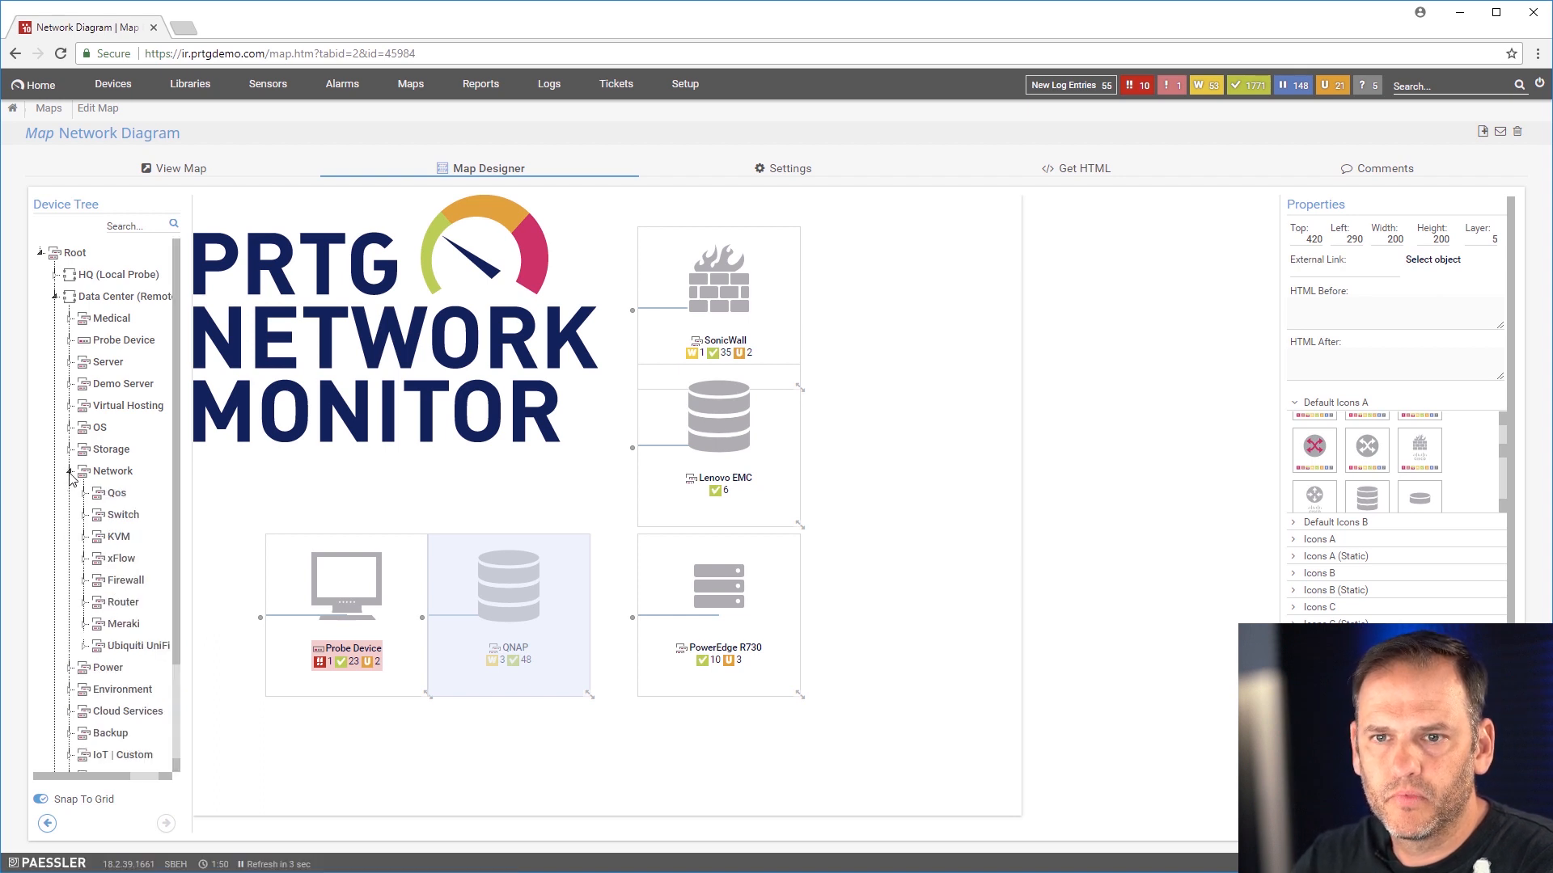
{"action": "left_click", "coordinate": [85, 517]}
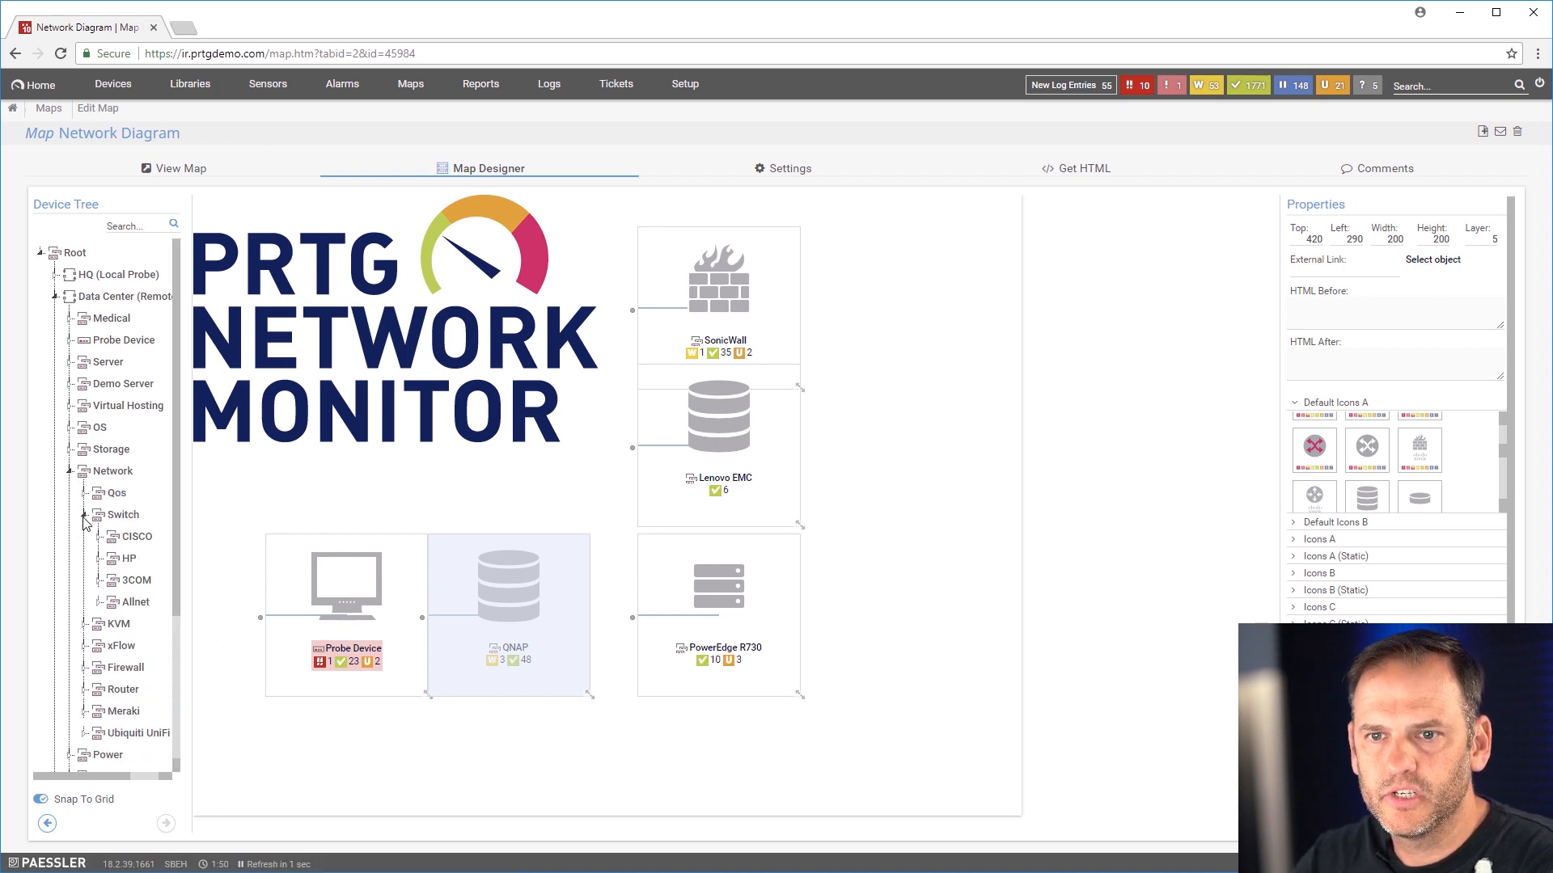
{"action": "left_click", "coordinate": [100, 537]}
{"action": "left_click_drag", "start_coordinate": [134, 536], "coordinate": [901, 251]}
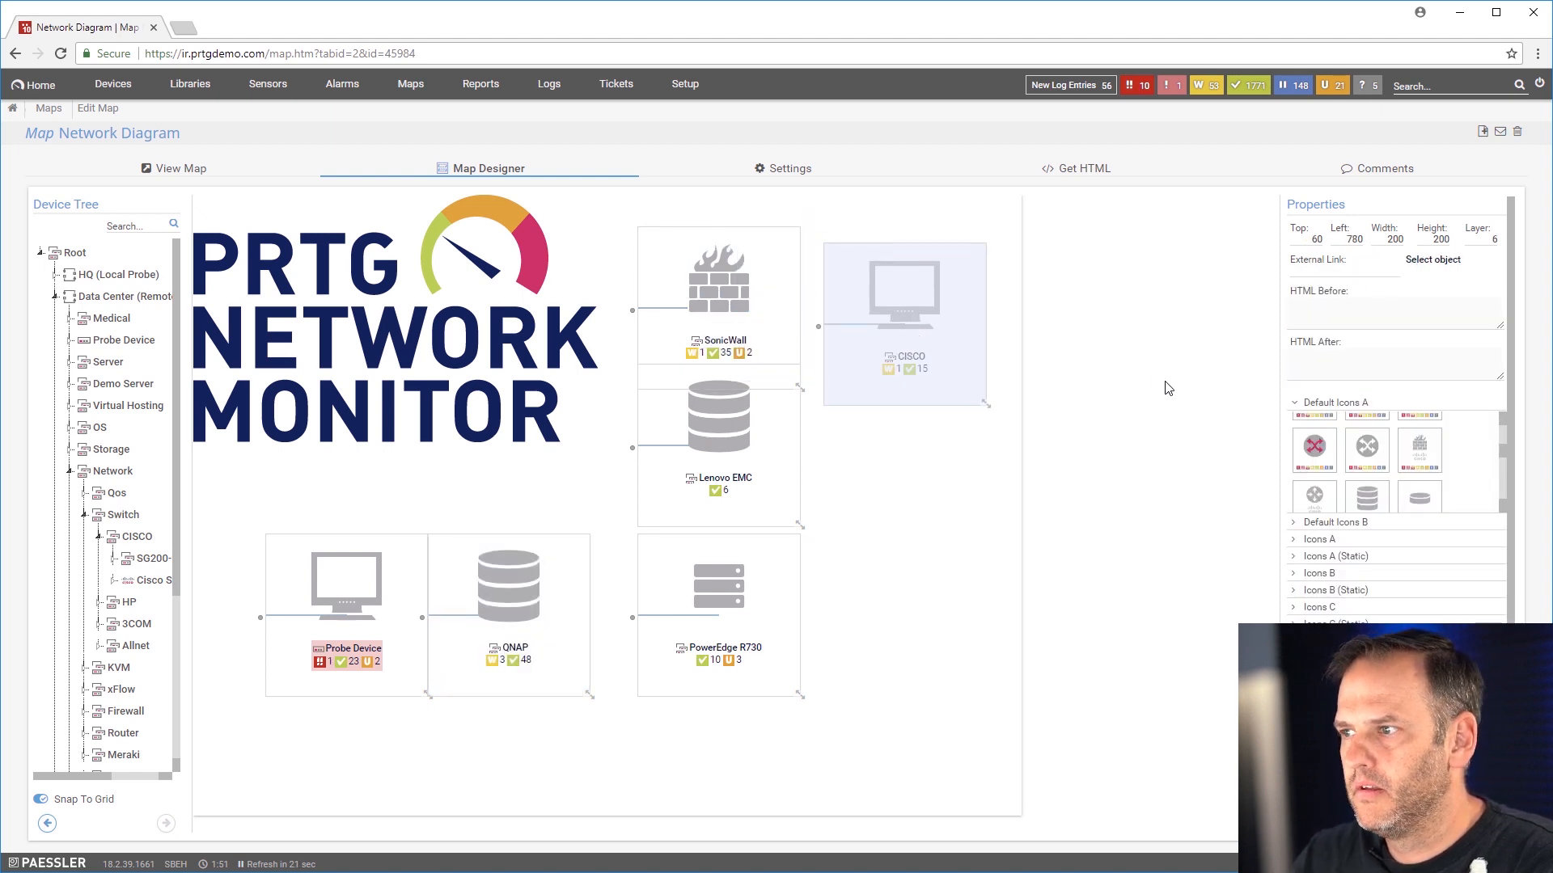
{"action": "left_click_drag", "start_coordinate": [1505, 451], "coordinate": [1502, 435]}
{"action": "left_click_drag", "start_coordinate": [1413, 468], "coordinate": [918, 305]}
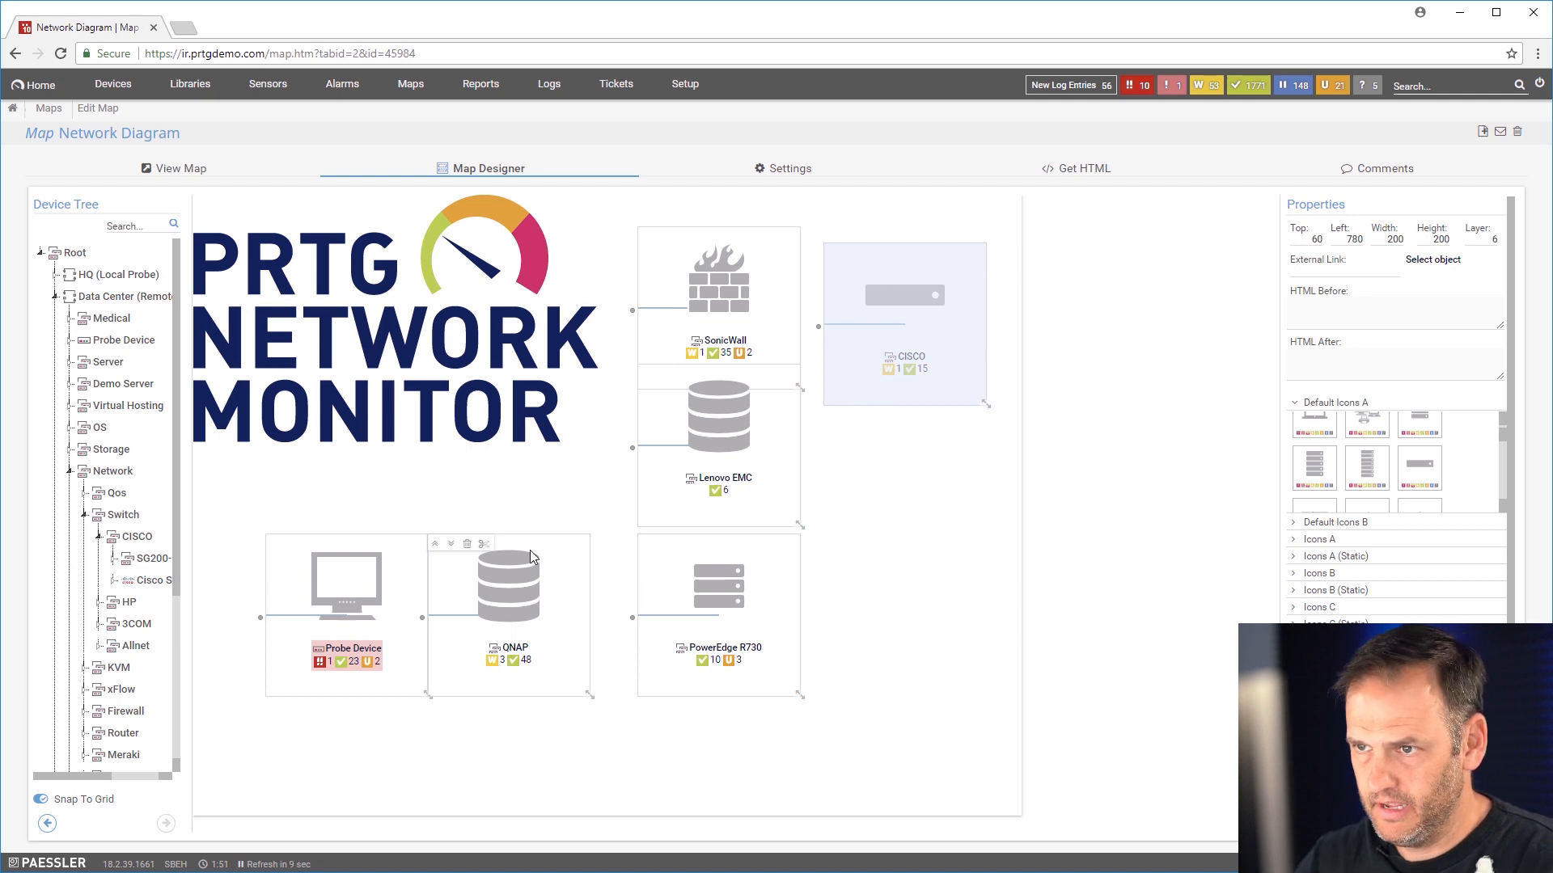
Step: Space out the map by moving Lenovo EMC beside PowerEdge R730, Probe Device away from QNAP, and SonicWall level with CISCO
{"action": "left_click_drag", "start_coordinate": [715, 422], "coordinate": [913, 598]}
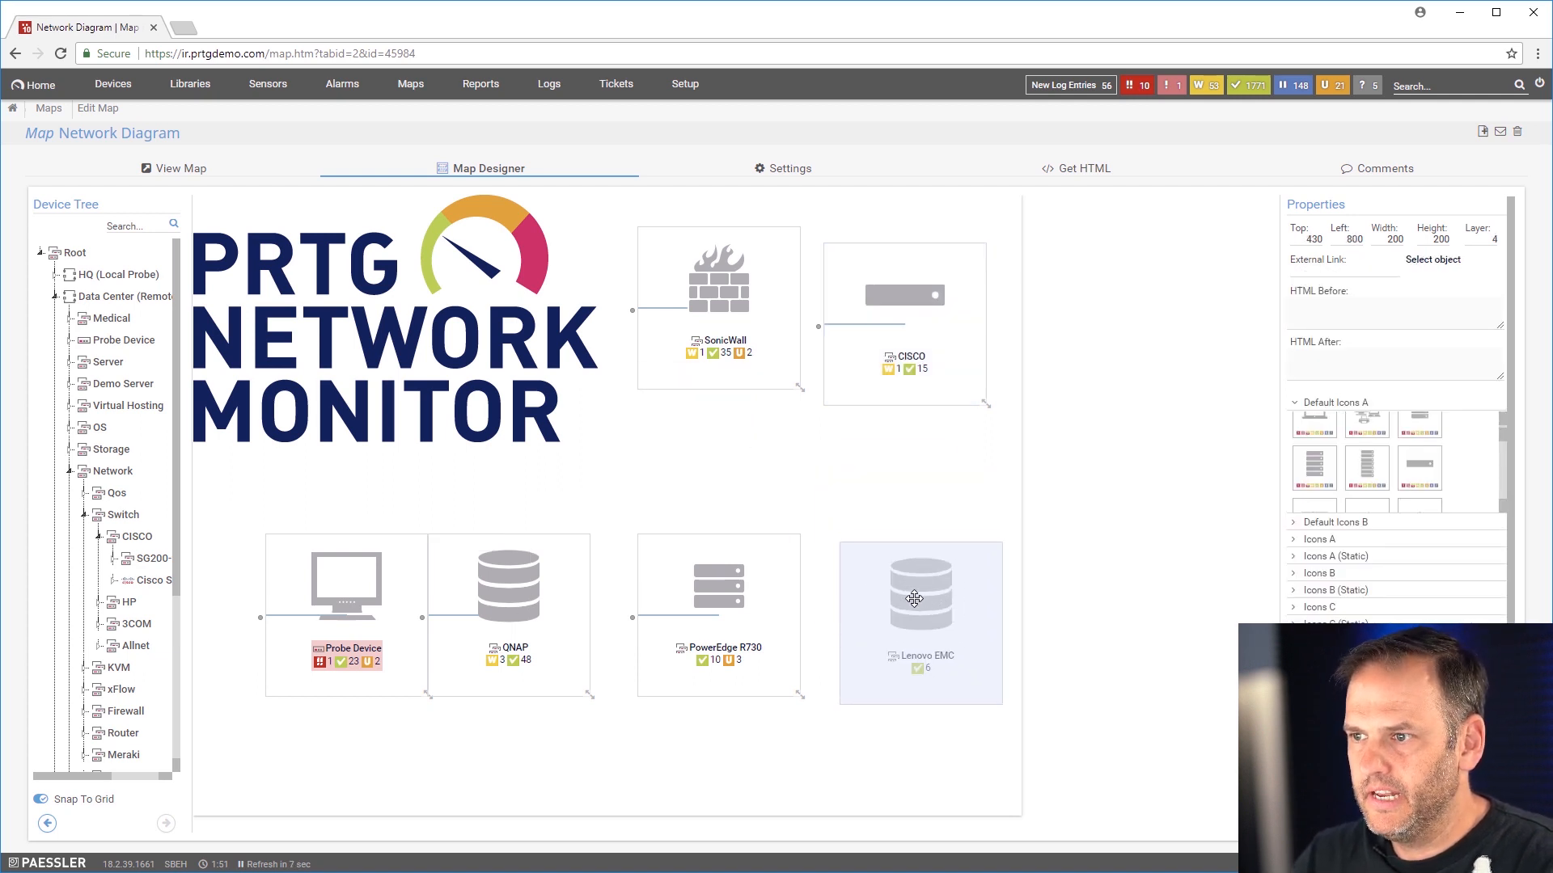
{"action": "left_click_drag", "start_coordinate": [362, 609], "coordinate": [300, 602]}
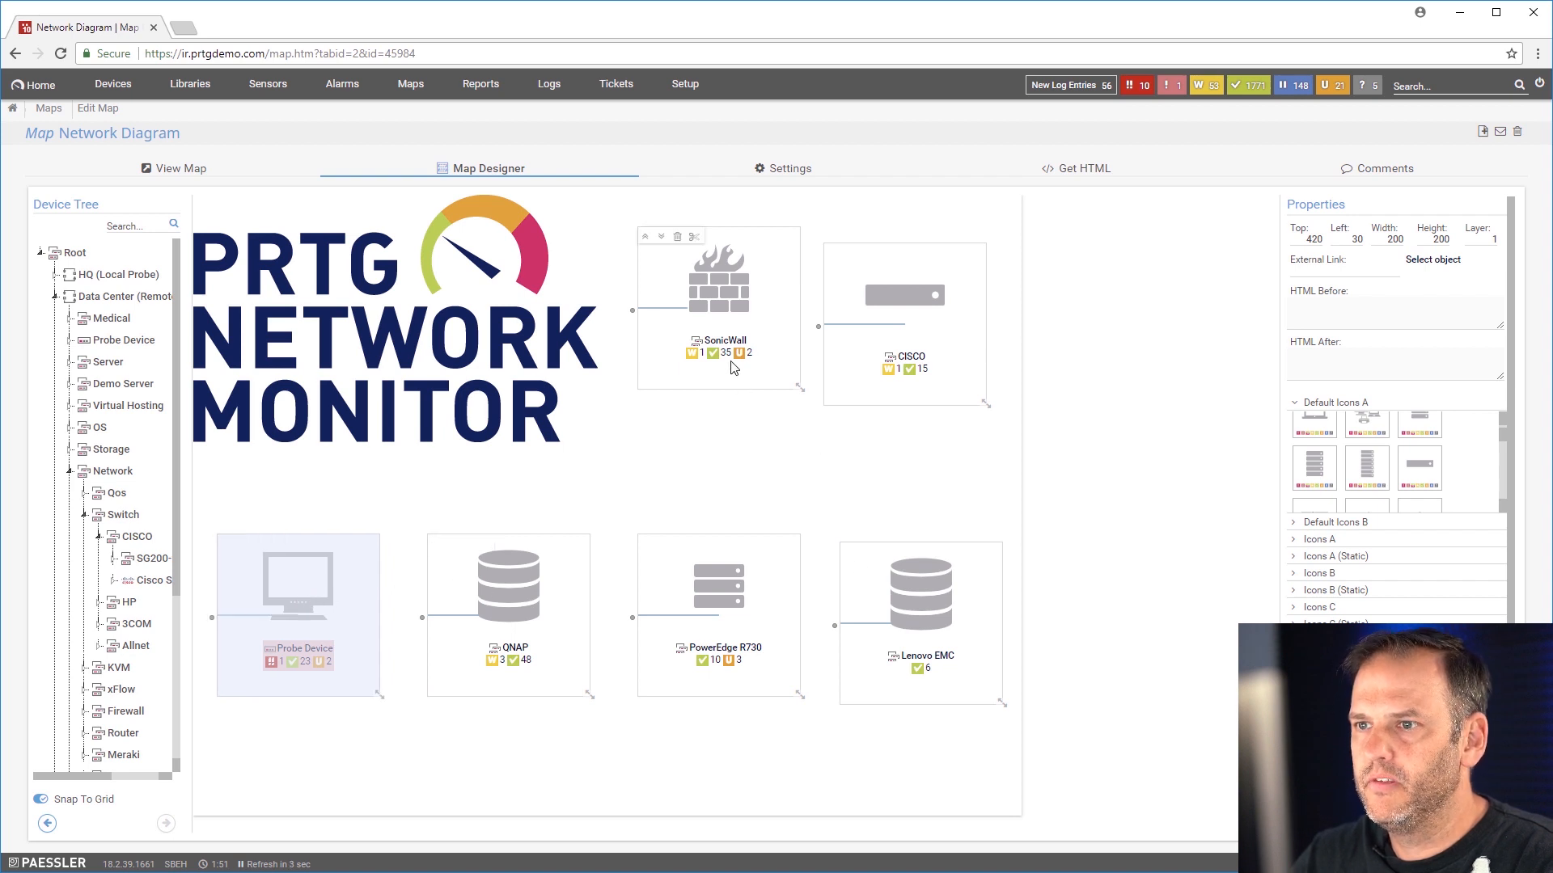
{"action": "left_click_drag", "start_coordinate": [705, 299], "coordinate": [680, 305]}
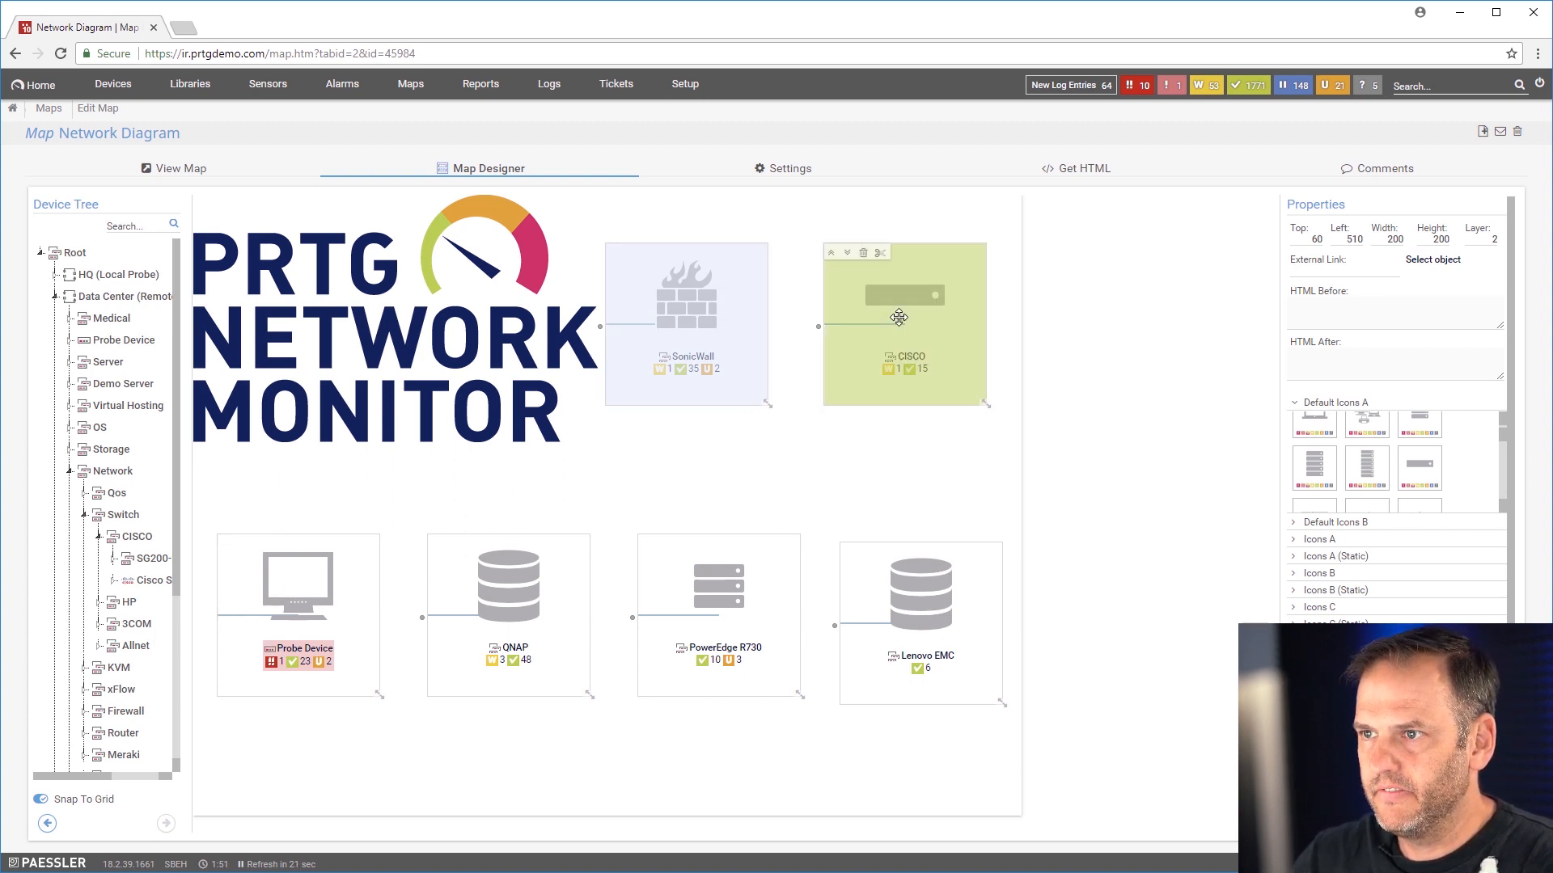
Step: Draw connector lines linking Probe Device, QNAP, PowerEdge R730, Lenovo EMC and SonicWall to the CISCO switch
{"action": "left_click_drag", "start_coordinate": [899, 316], "coordinate": [900, 317]}
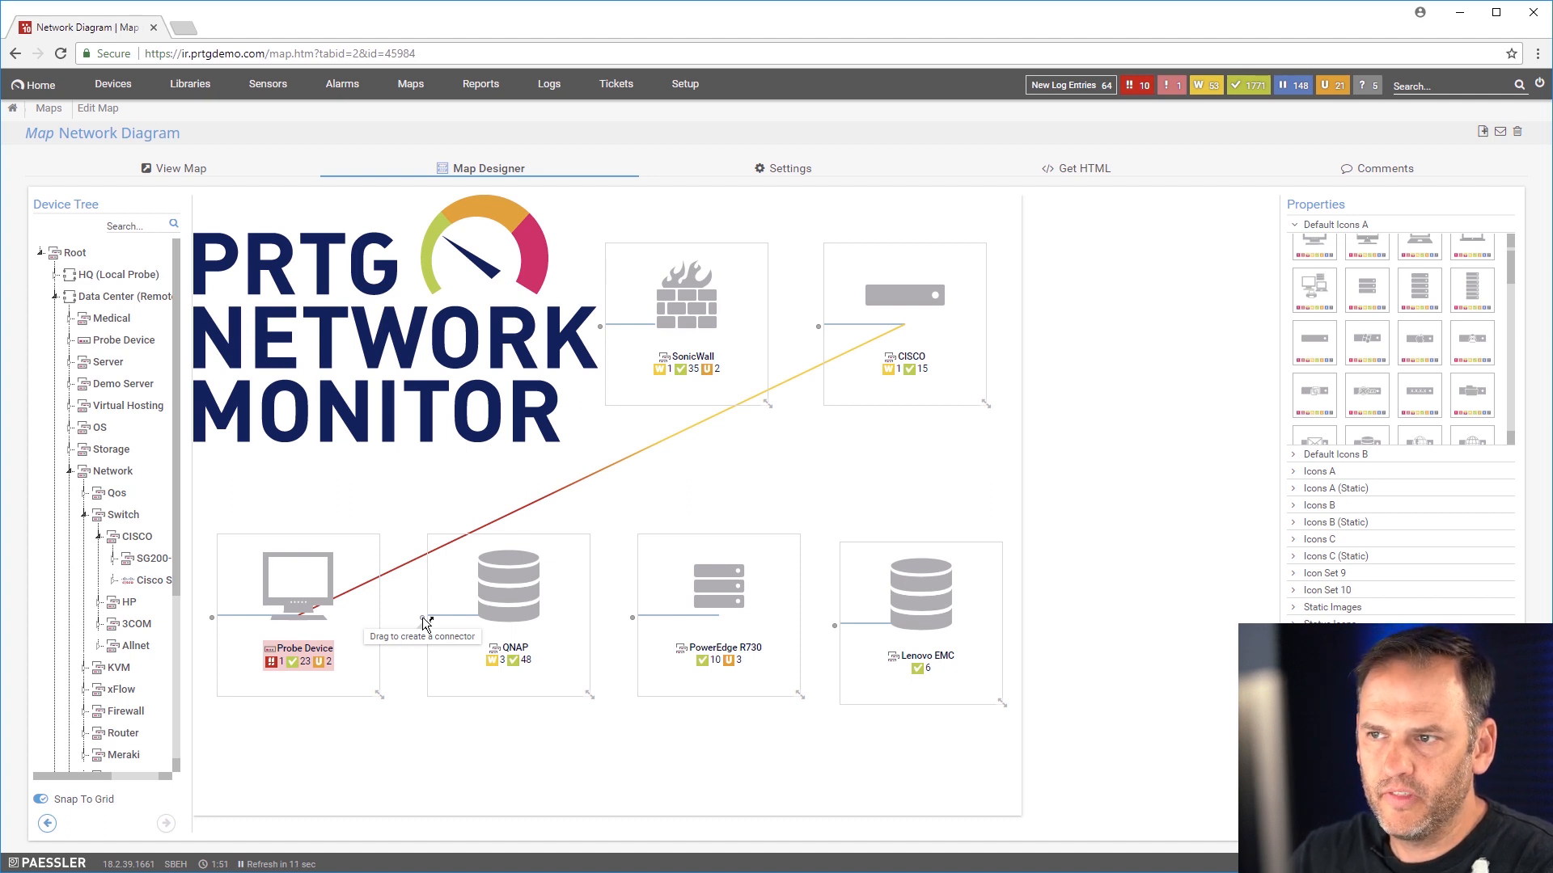
{"action": "left_click_drag", "start_coordinate": [422, 618], "coordinate": [919, 317]}
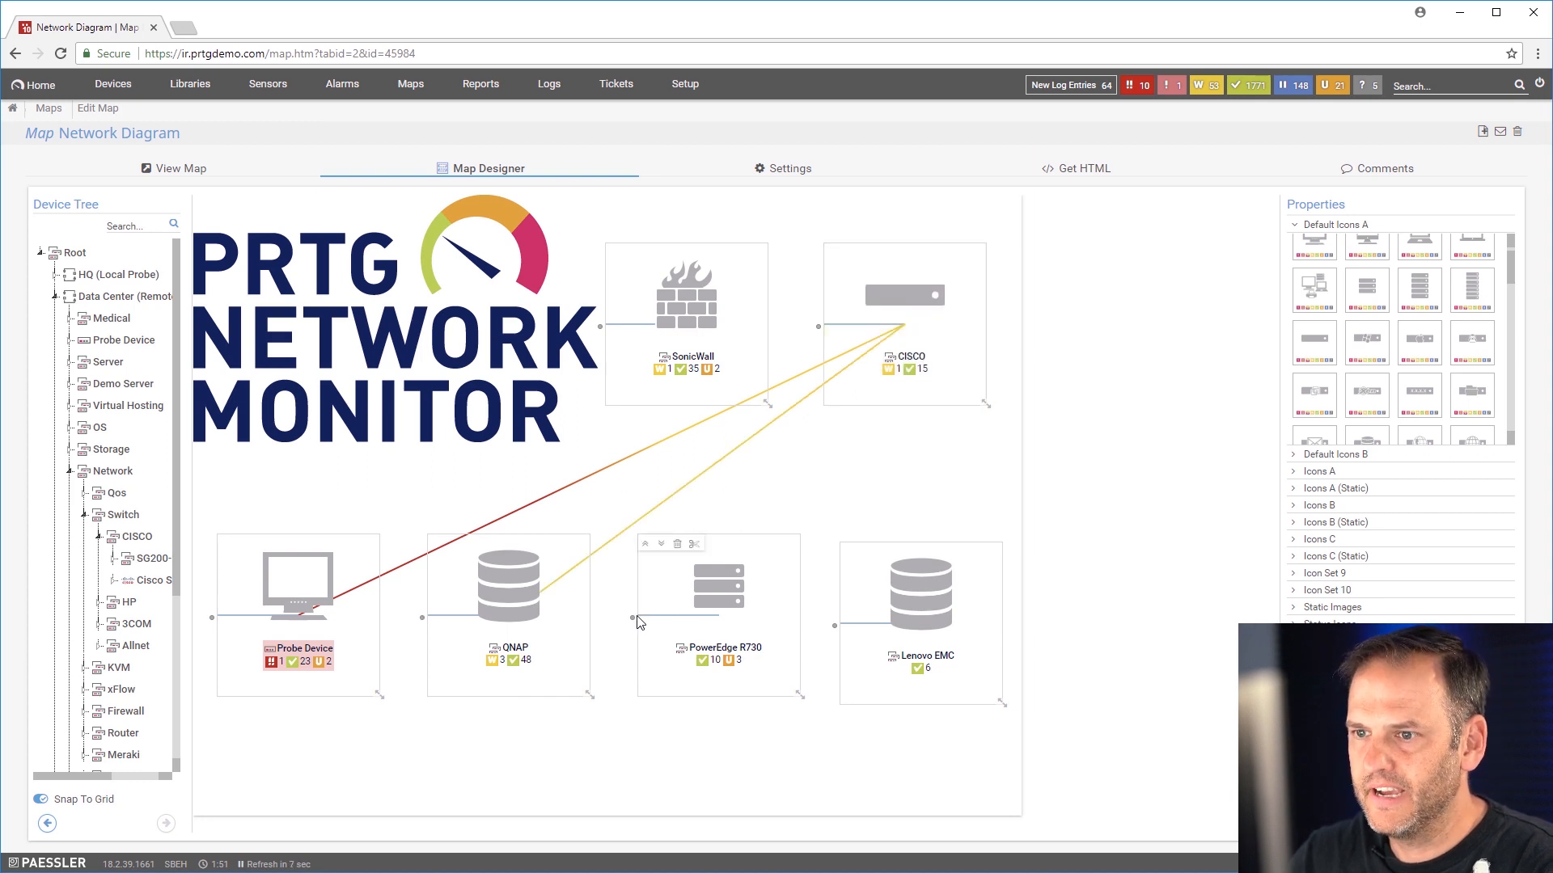
{"action": "left_click_drag", "start_coordinate": [633, 617], "coordinate": [919, 310]}
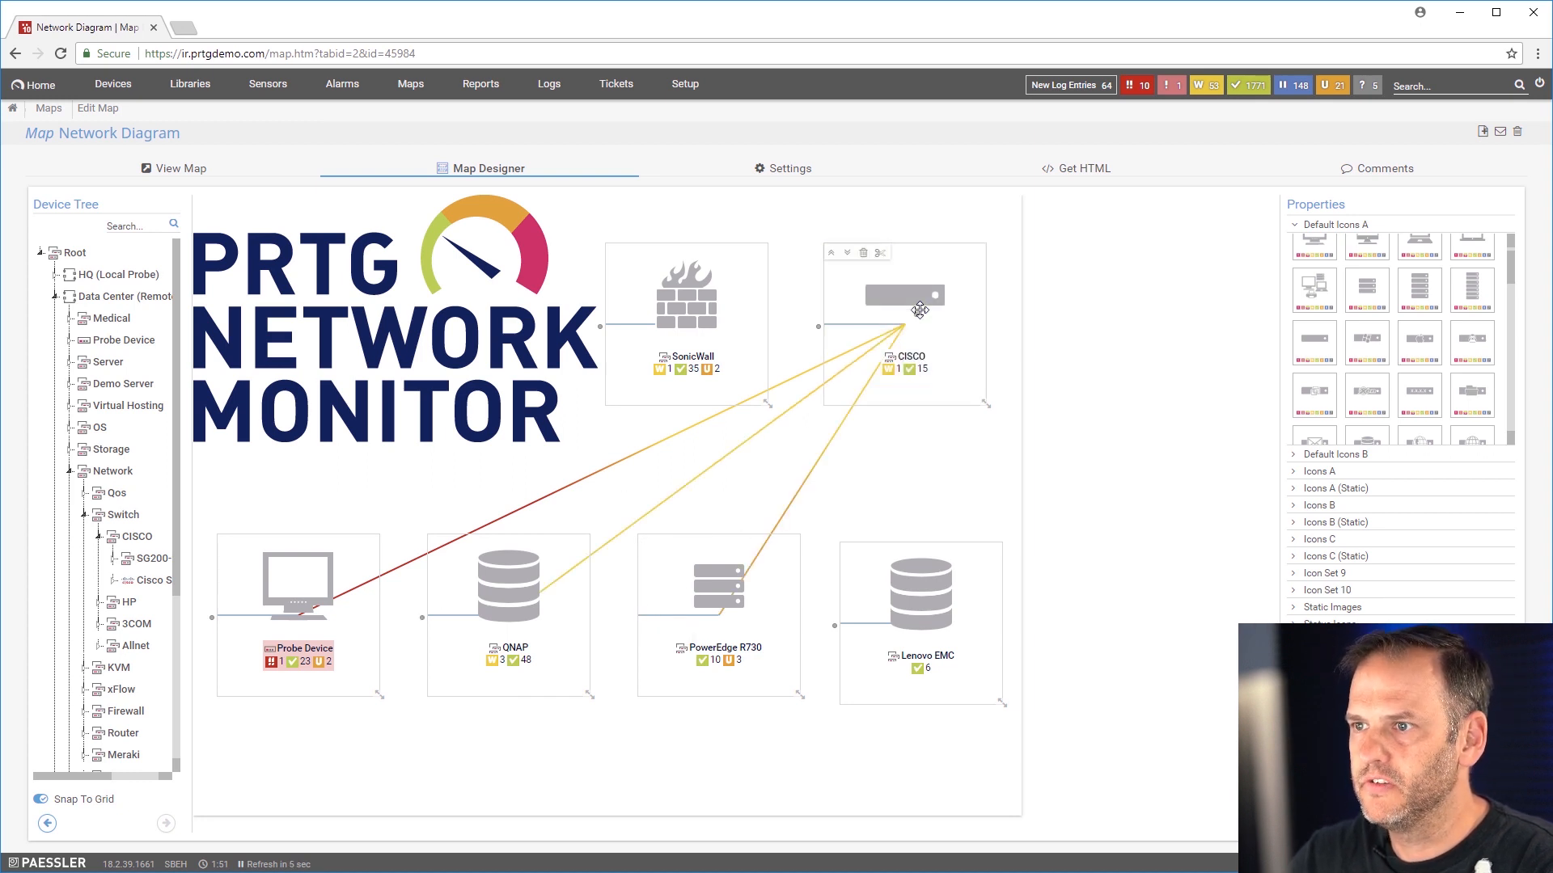
{"action": "left_click_drag", "start_coordinate": [834, 625], "coordinate": [906, 320]}
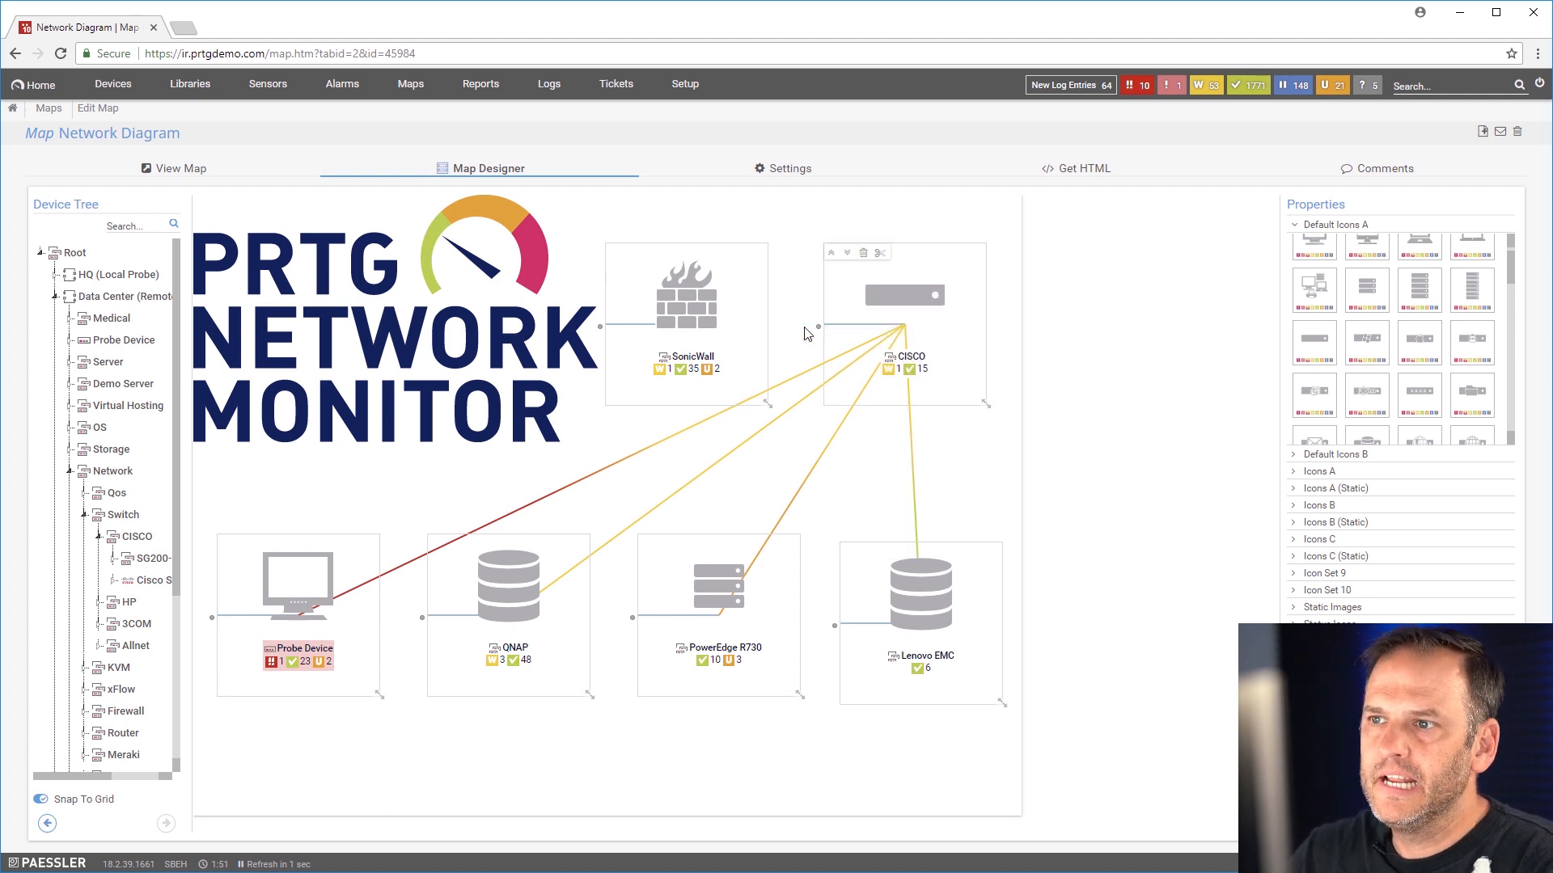
{"action": "left_click_drag", "start_coordinate": [818, 327], "coordinate": [667, 322]}
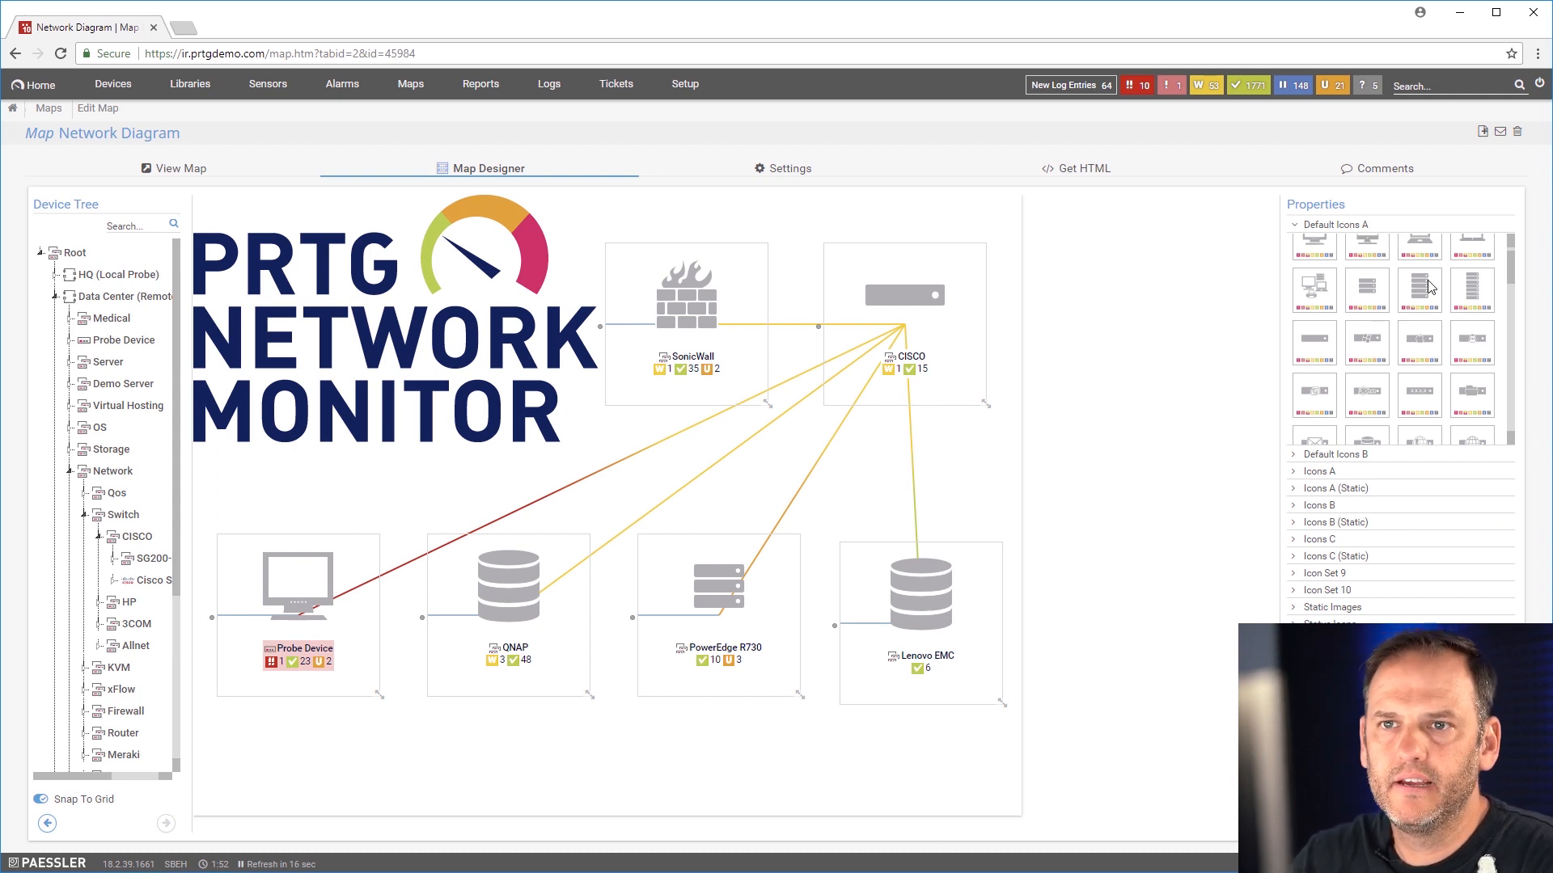
Step: View the map outside the designer and highlight its iframe embed code and no-login public link among the HTML sharing options
{"action": "left_click", "coordinate": [166, 174]}
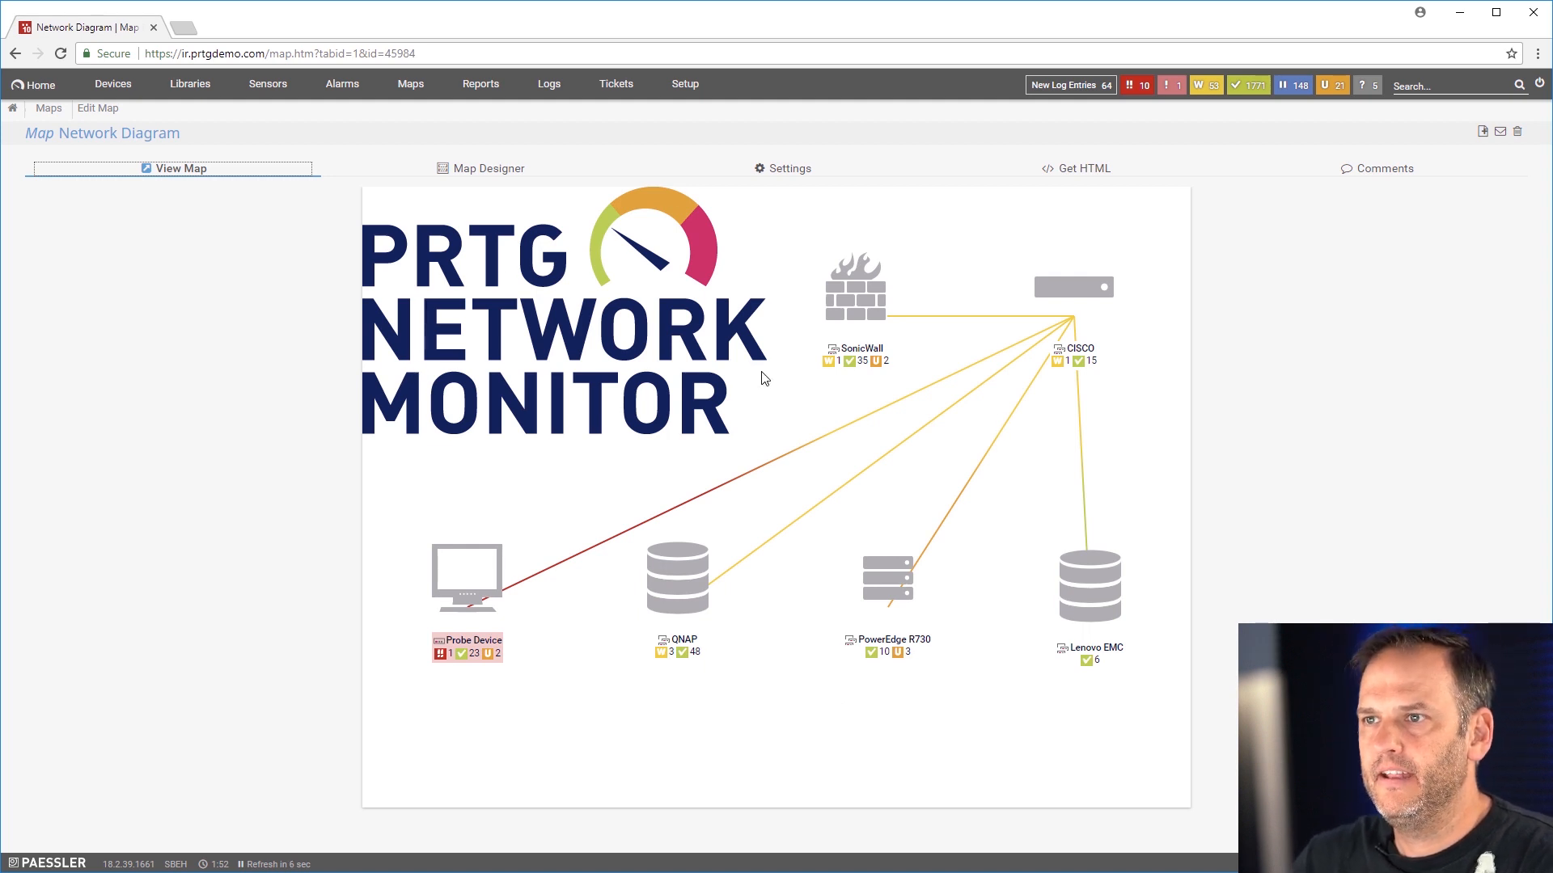
{"action": "left_click", "coordinate": [1079, 174]}
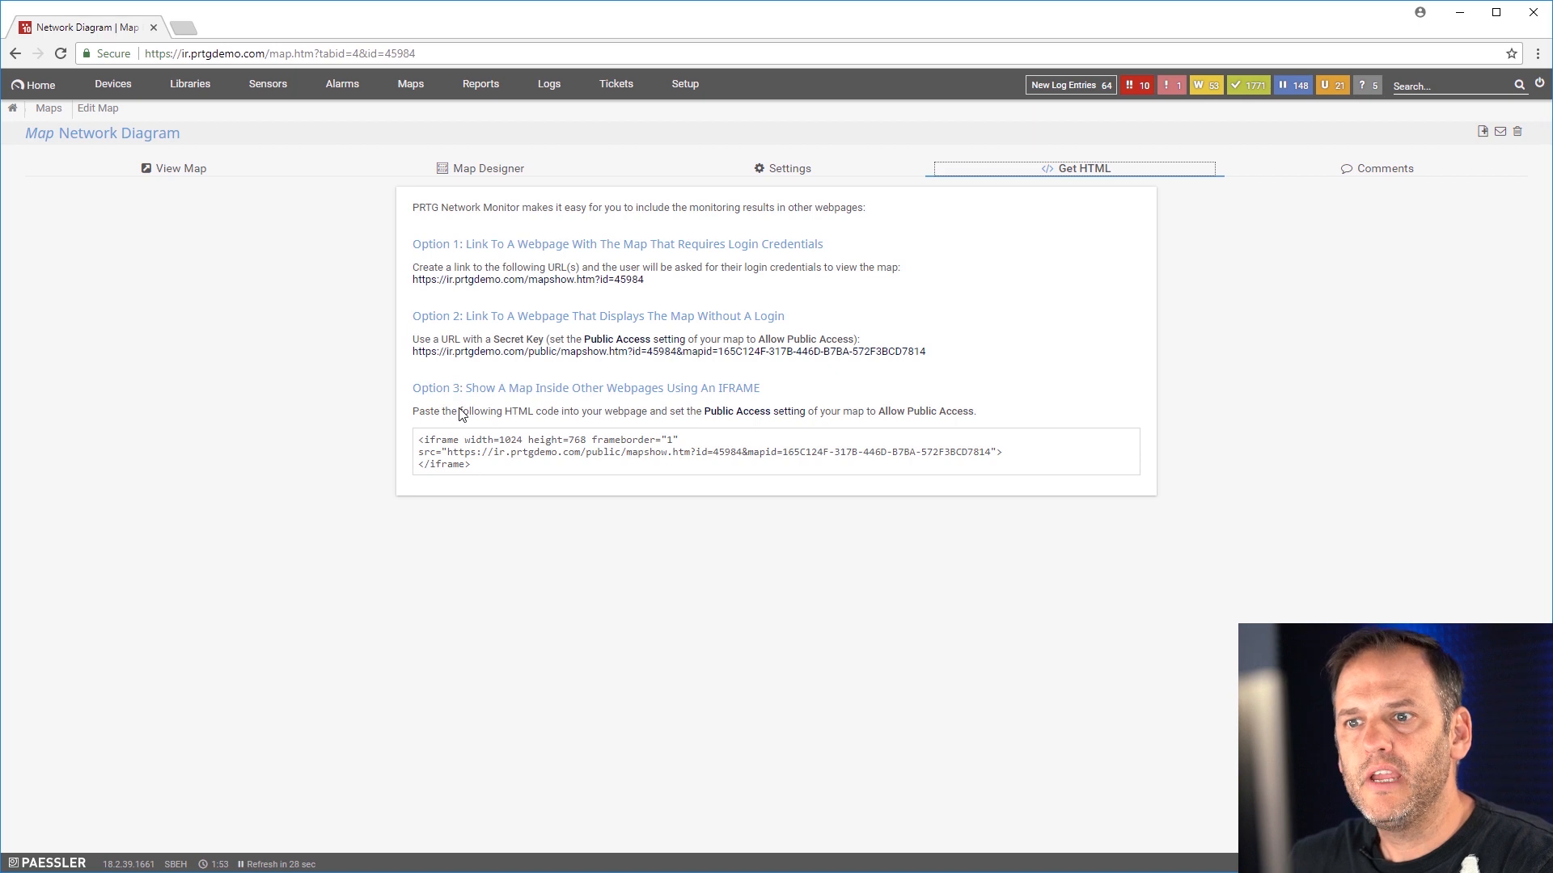
{"action": "left_click_drag", "start_coordinate": [420, 443], "coordinate": [509, 466]}
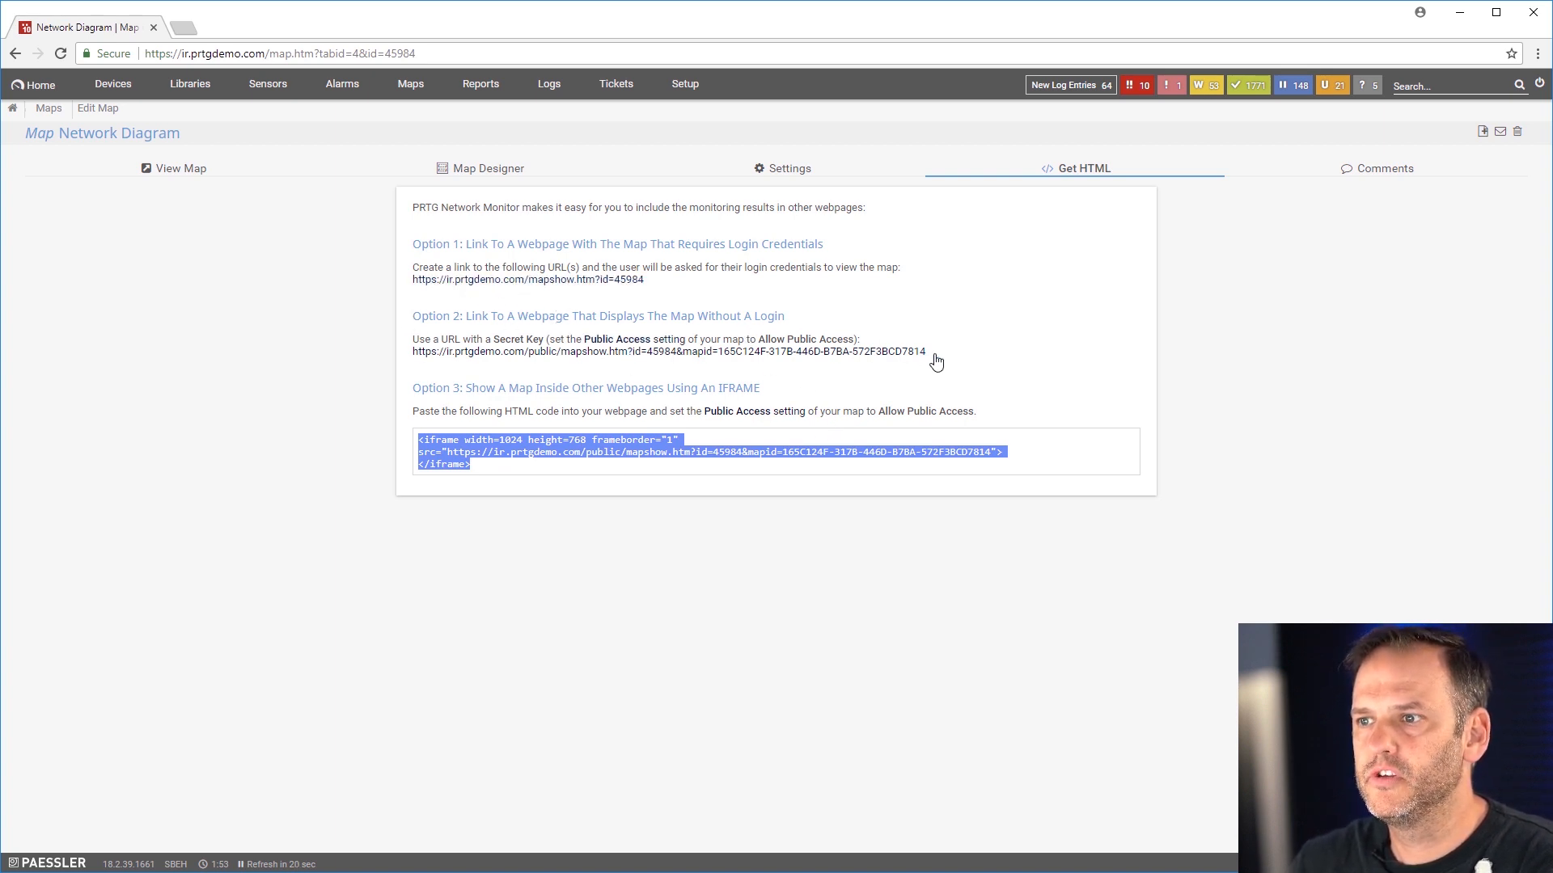
{"action": "left_click_drag", "start_coordinate": [943, 354], "coordinate": [406, 361]}
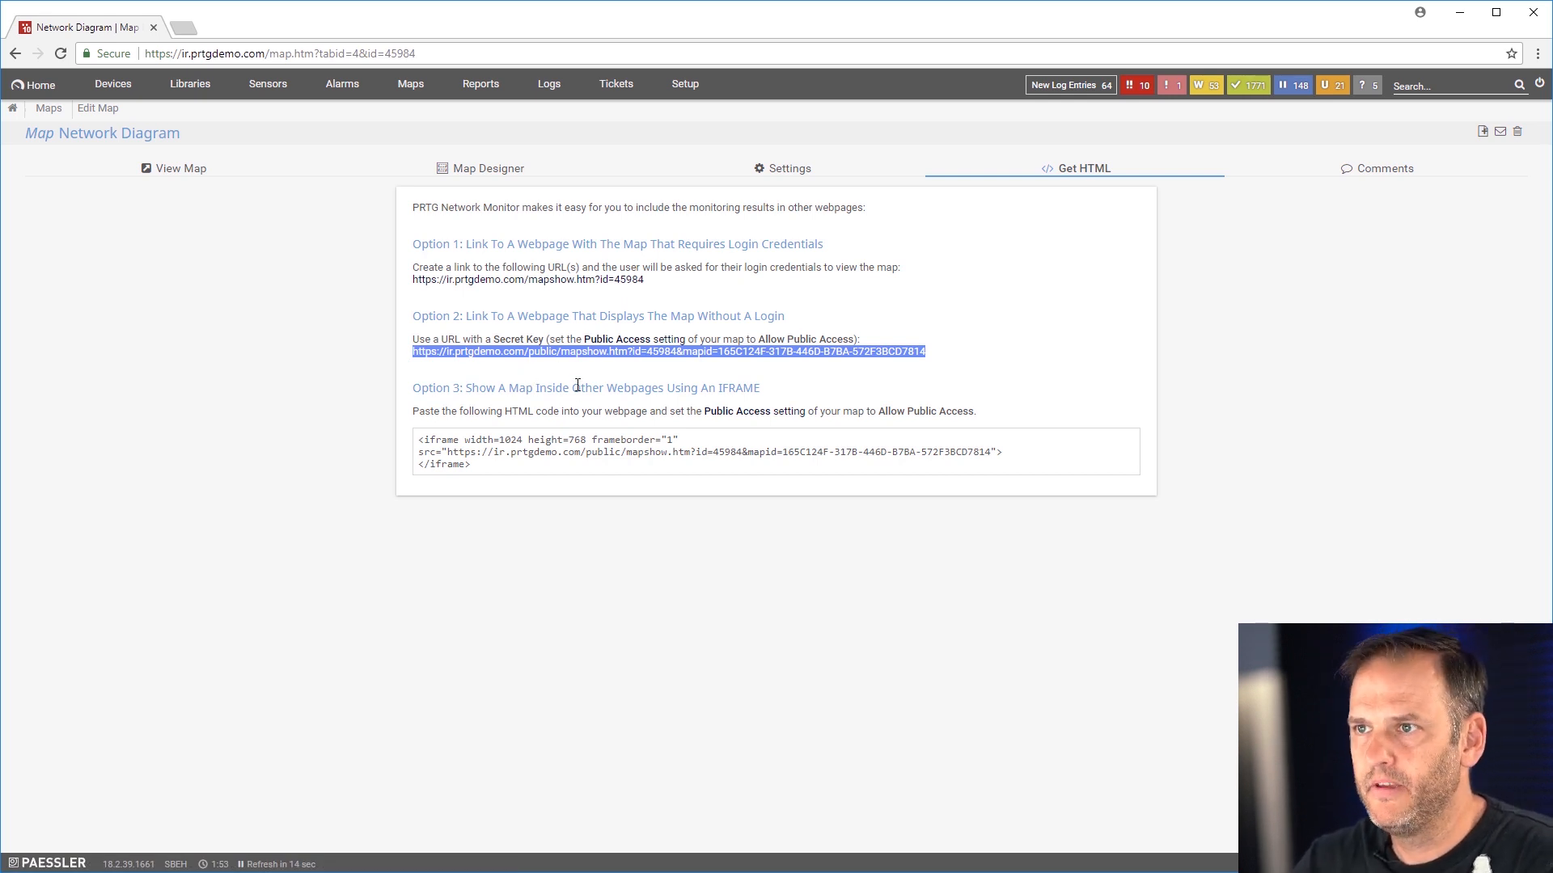
Step: Review the map's basic, layout and public access settings
{"action": "left_click", "coordinate": [786, 168]}
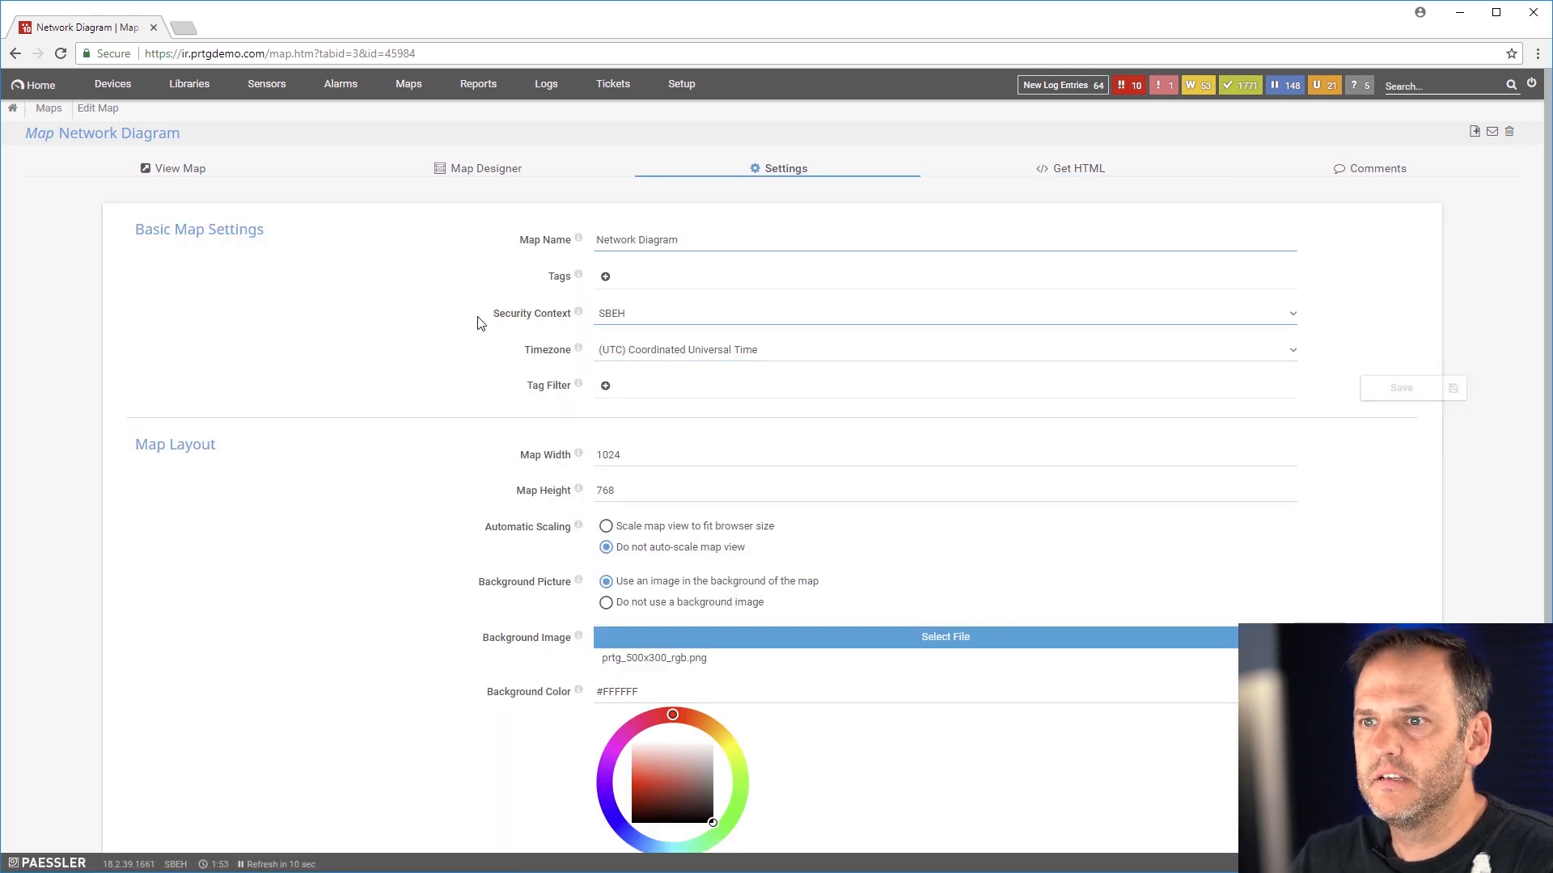
{"action": "scroll", "coordinate": [477, 324], "scroll_direction": "down", "scroll_amount": 1}
{"action": "scroll", "coordinate": [380, 449], "scroll_direction": "down", "scroll_amount": 1}
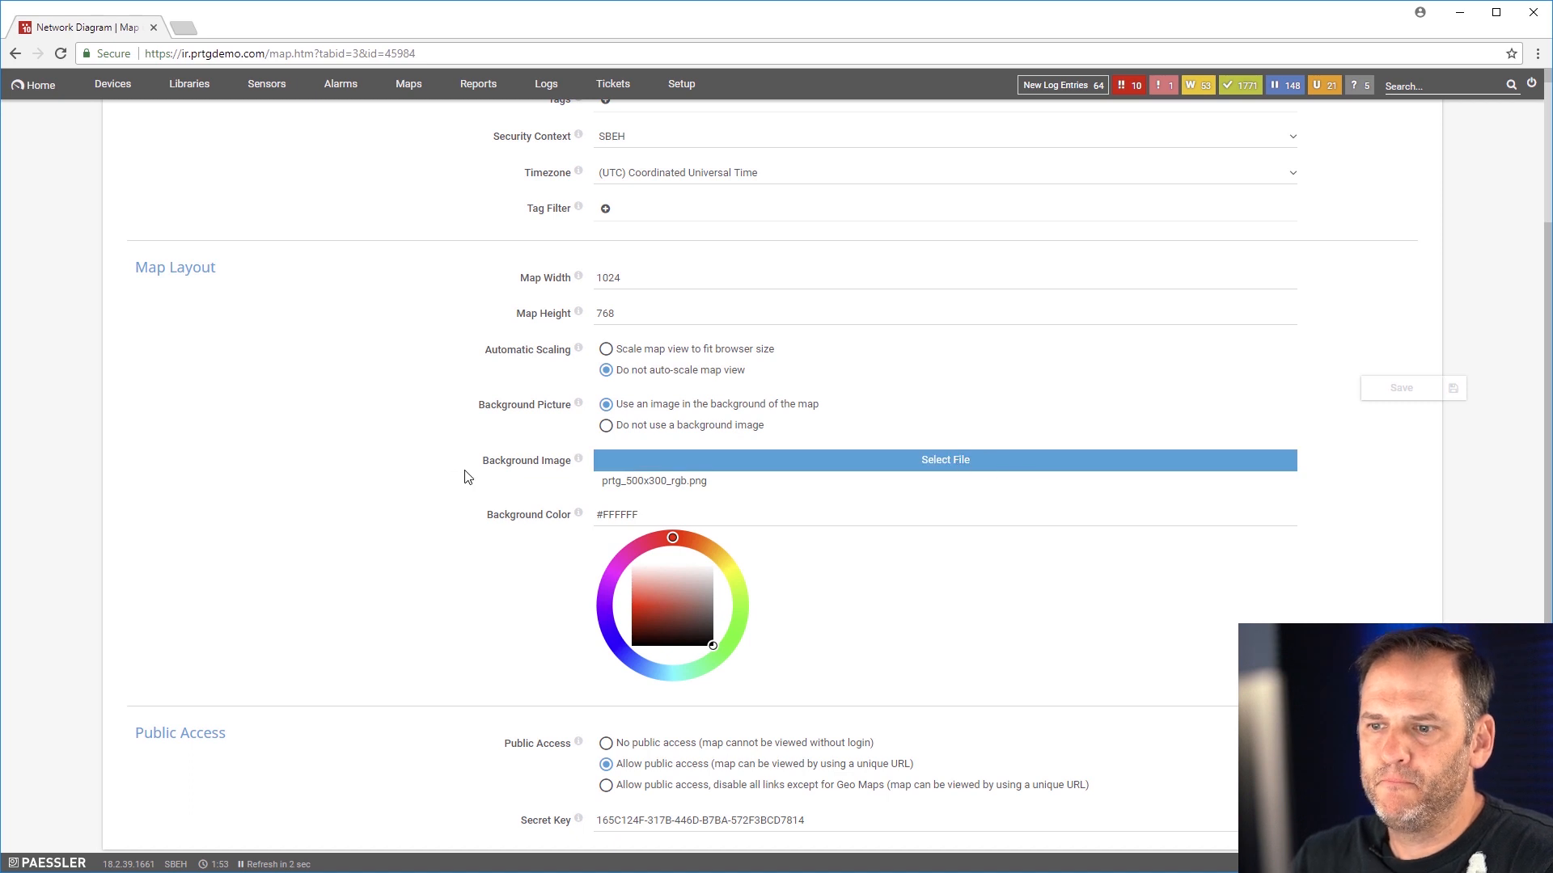
{"action": "scroll", "coordinate": [453, 473], "scroll_direction": "up", "scroll_amount": 3}
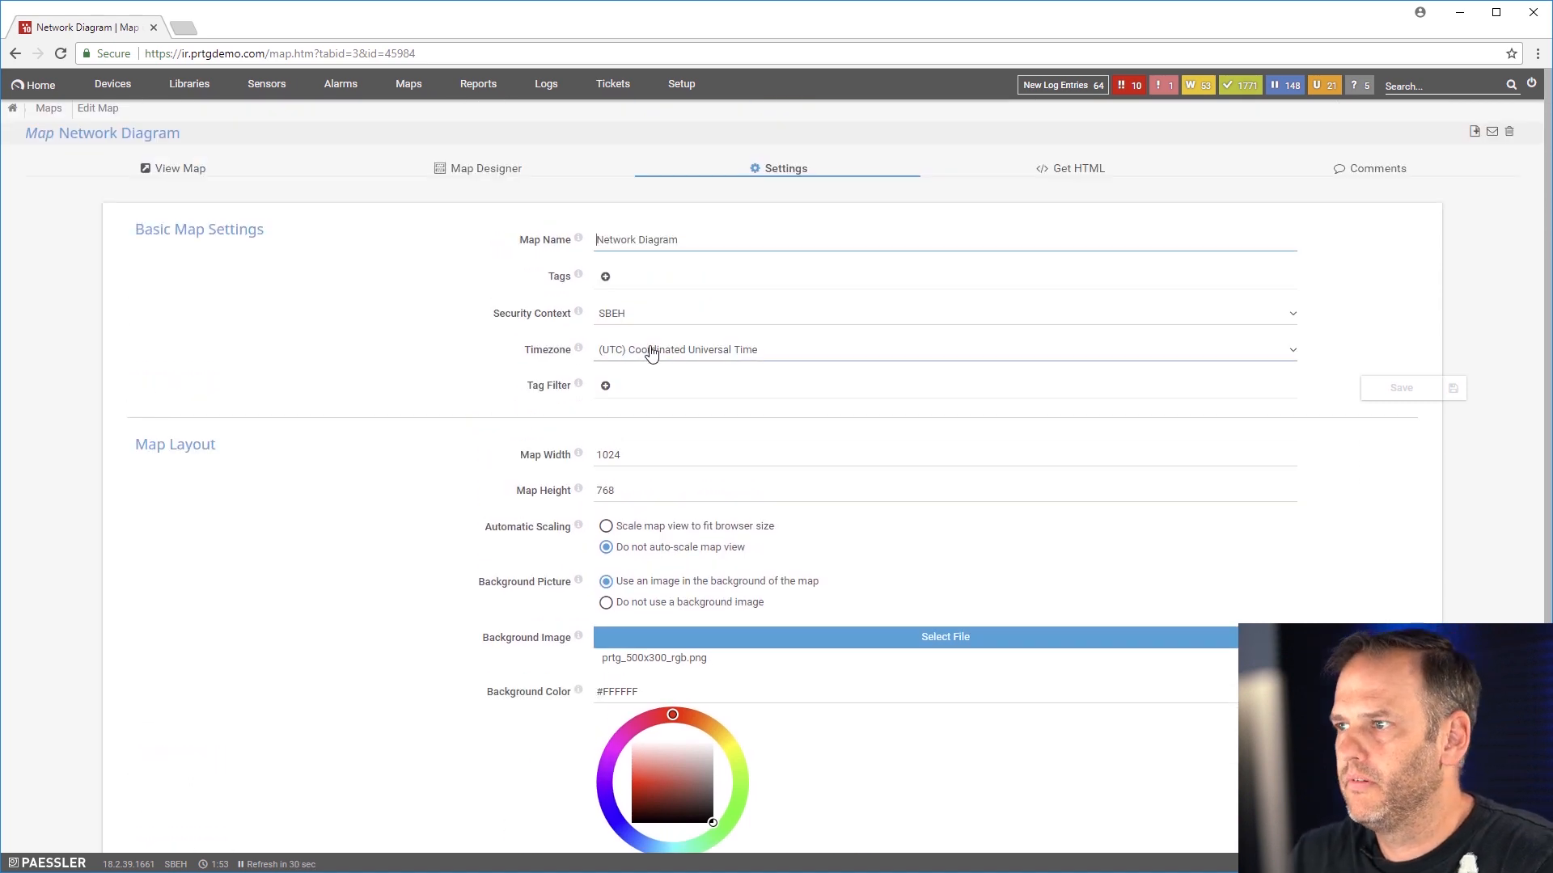